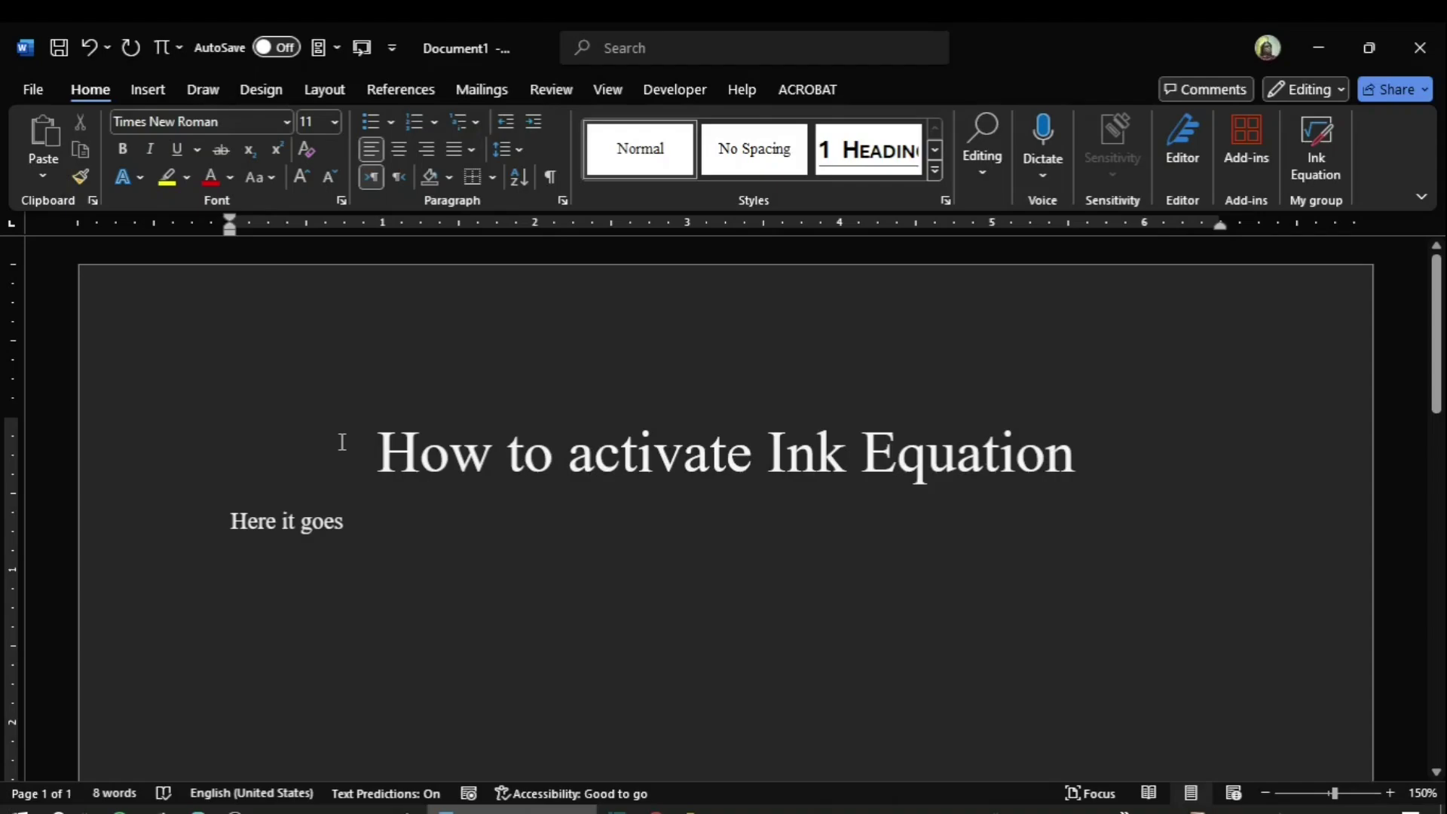
- On the Insert tab, open the Equation gallery to view the built-in equations and Ink Equation
click(146, 91)
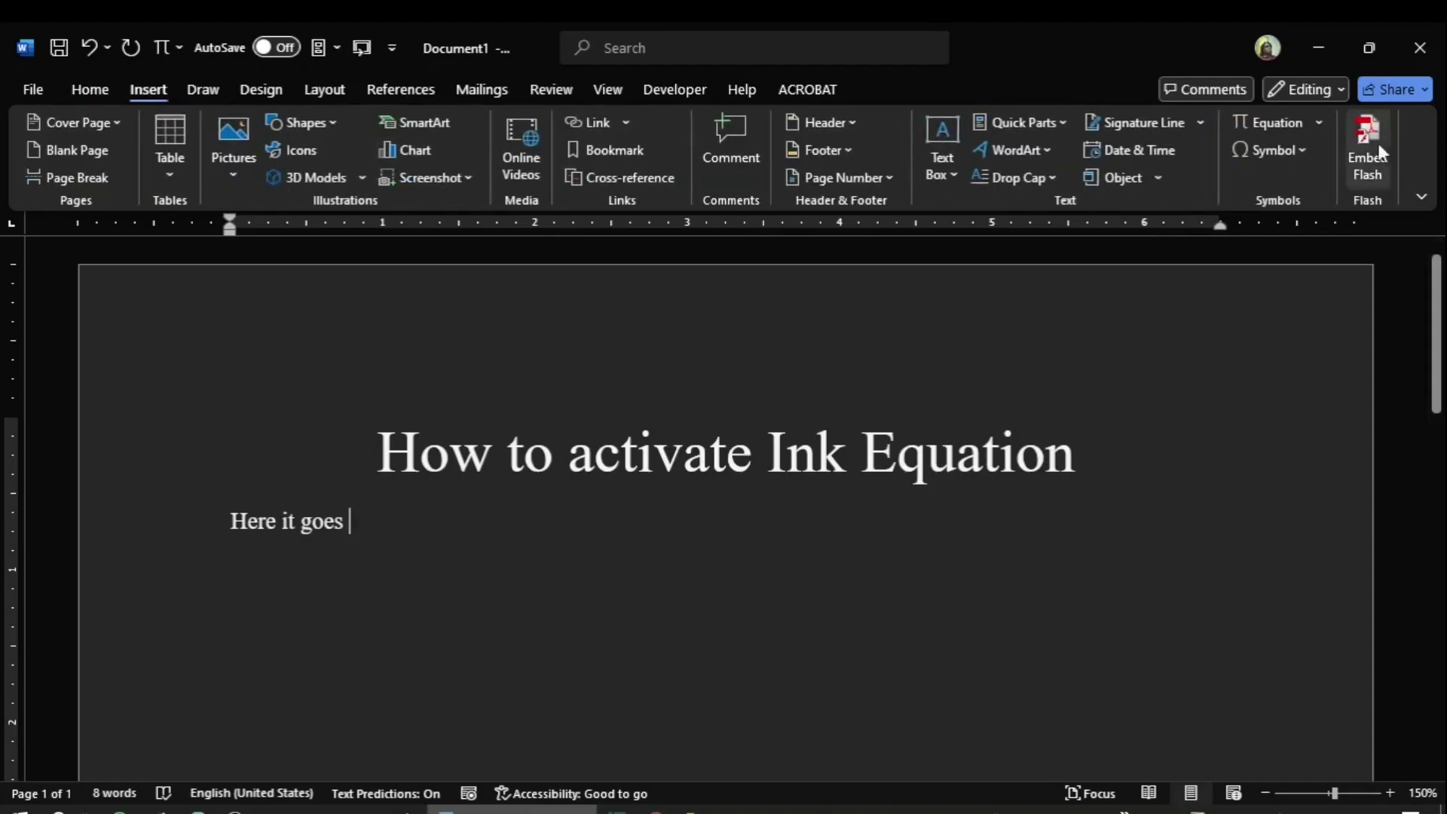
click(1319, 122)
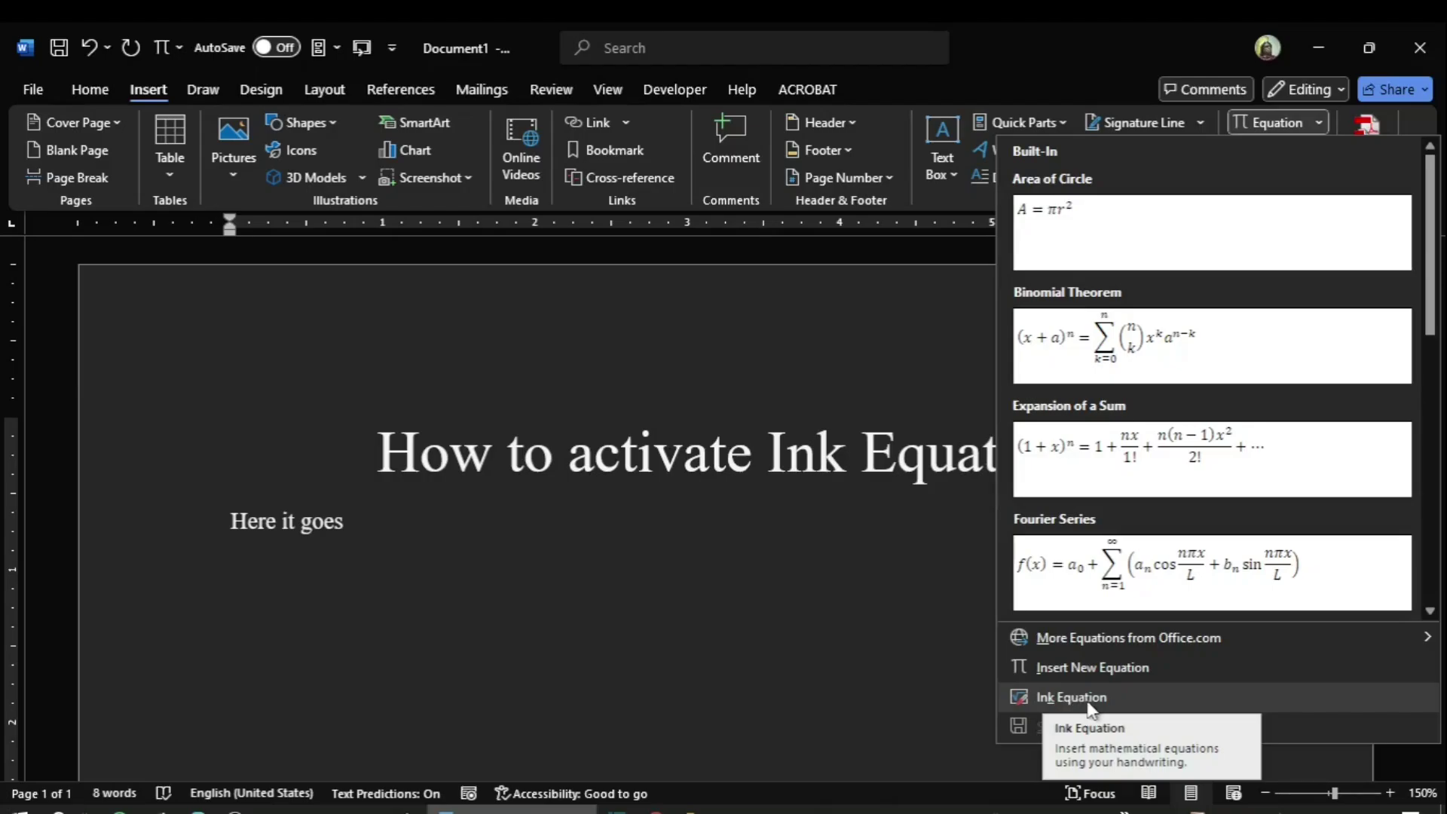
- Close the equation gallery and open Word Options through the Quick Access Toolbar's More Commands
click(869, 637)
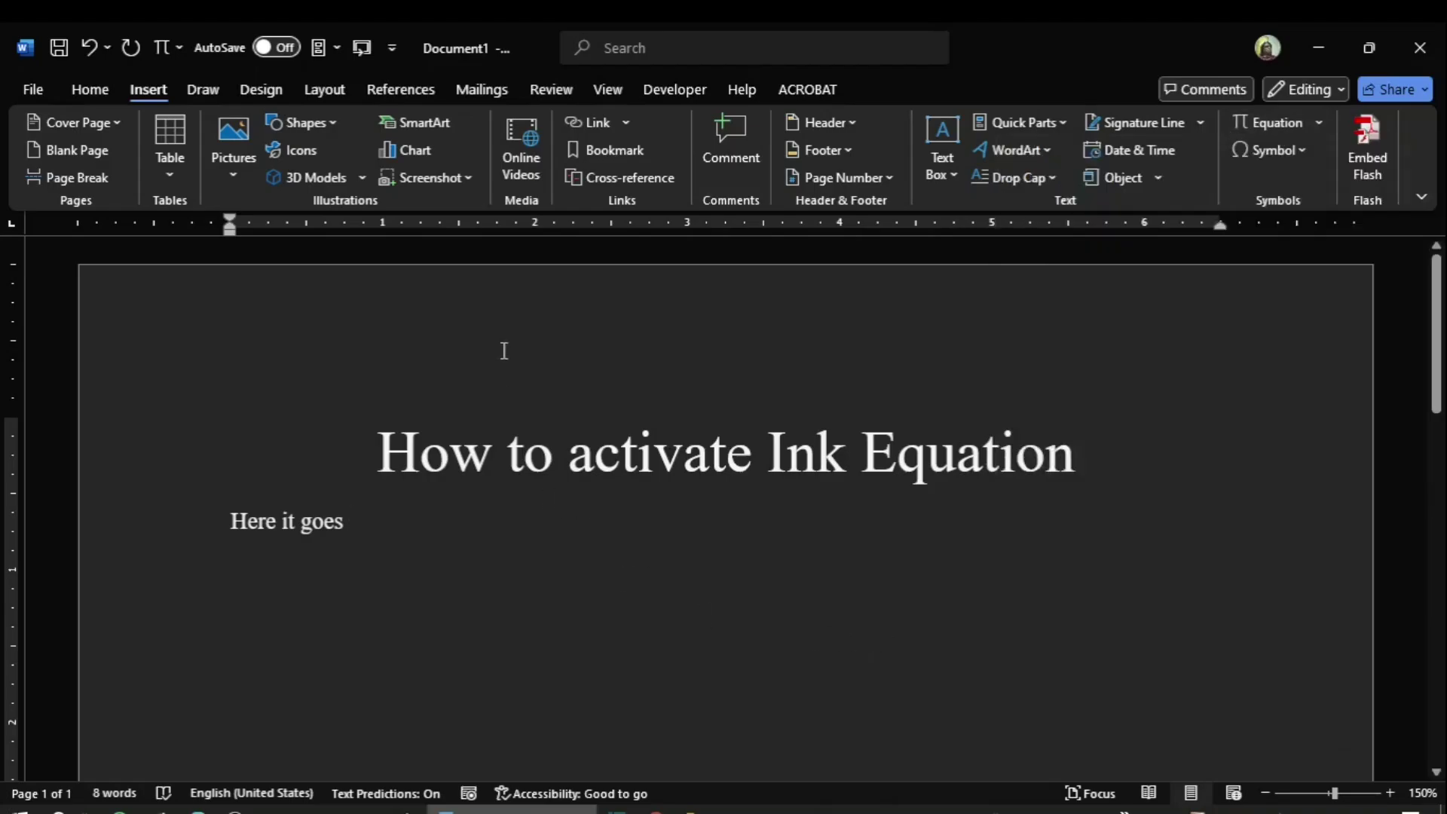
click(390, 50)
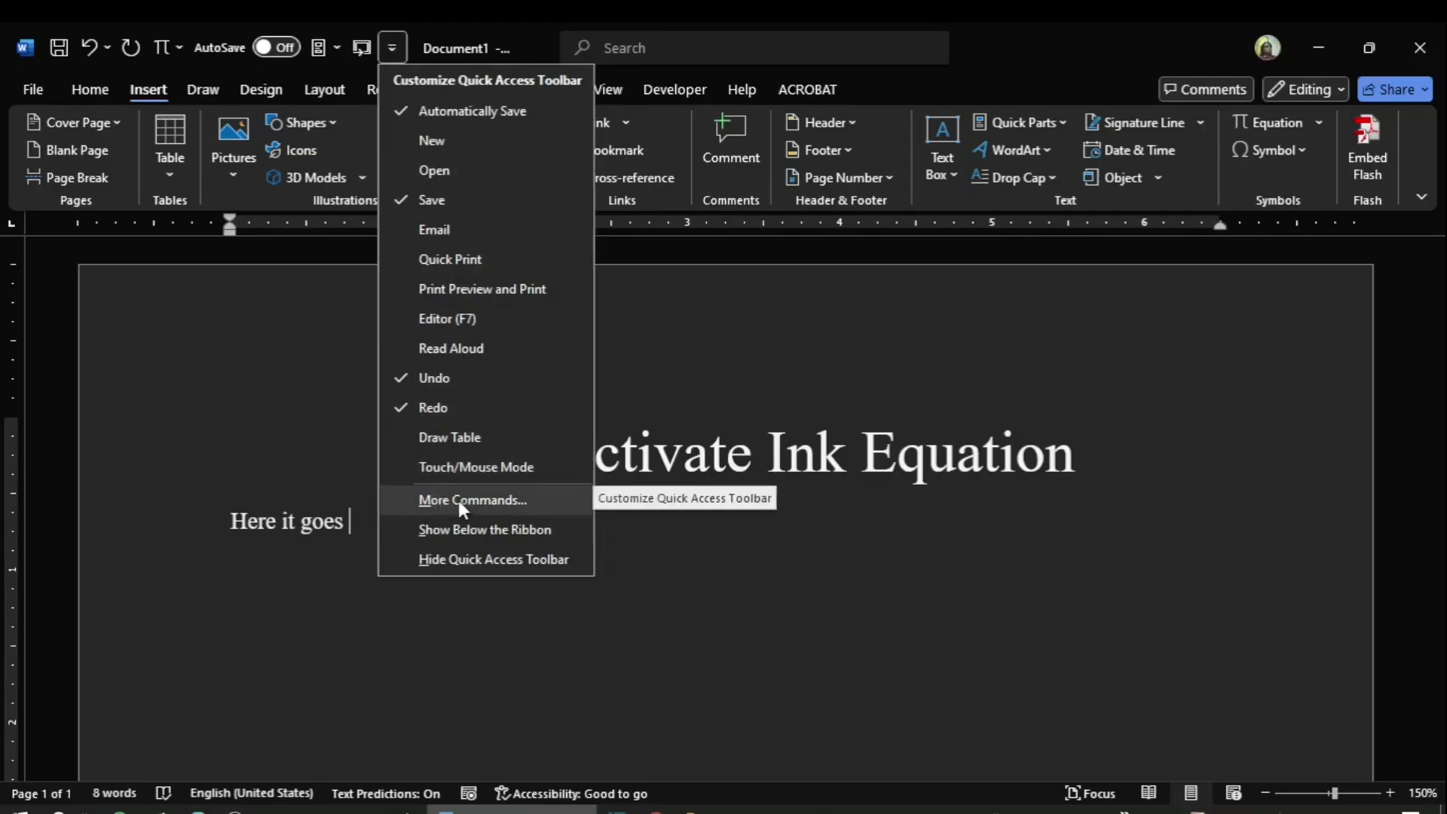
click(457, 500)
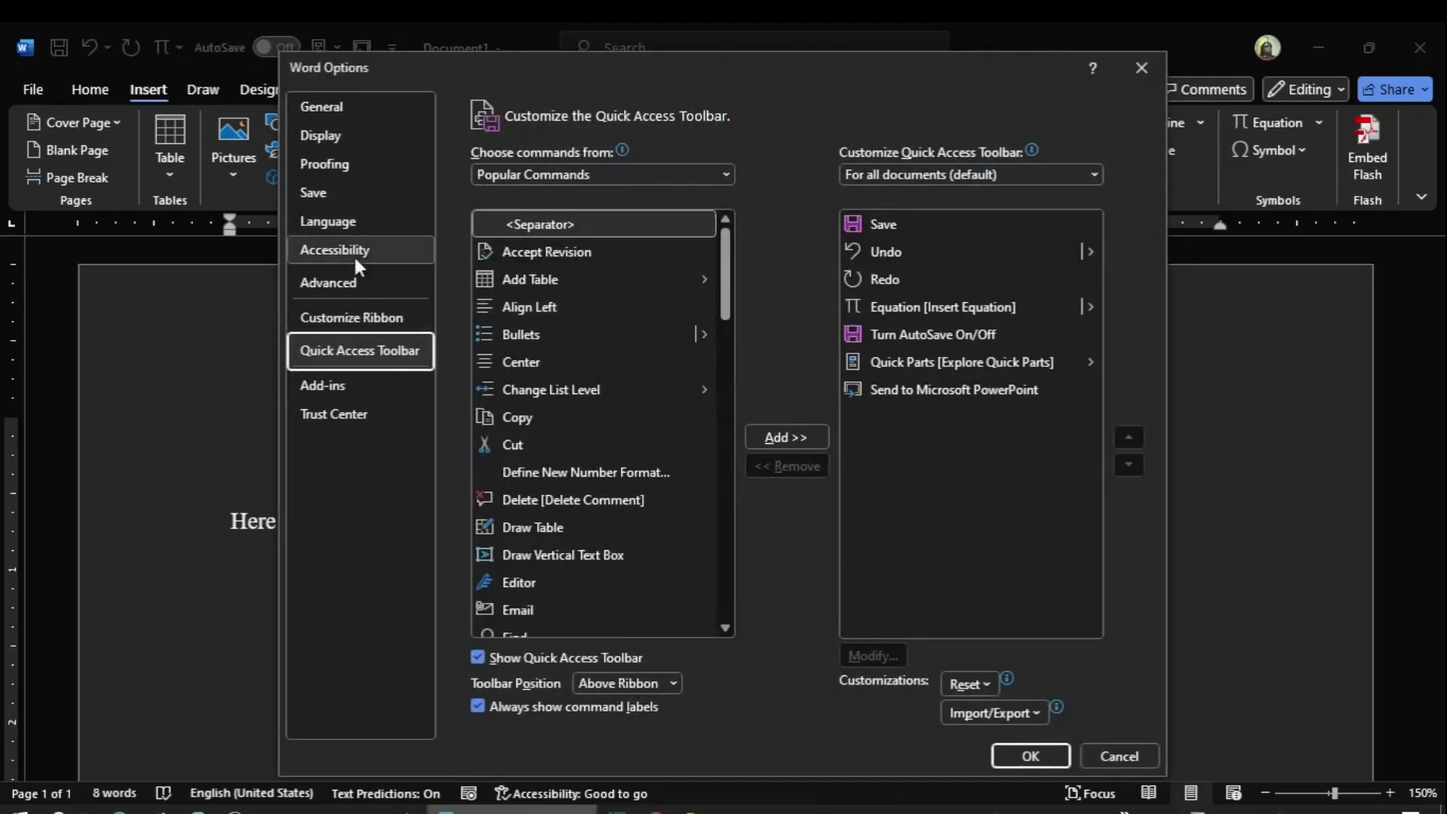
- On the Customize Ribbon page, set 'Choose commands from' to All Commands
click(354, 311)
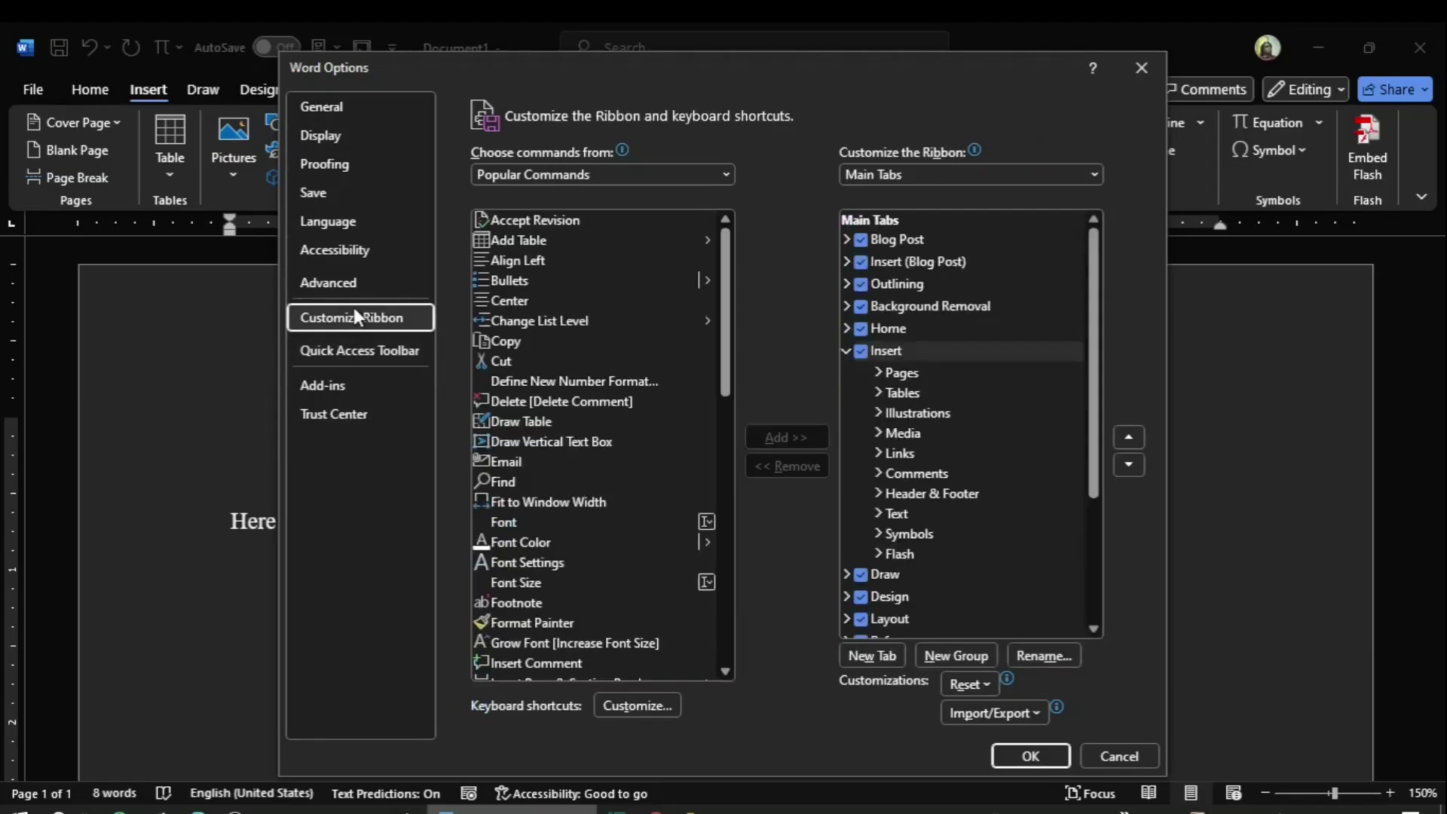
click(646, 173)
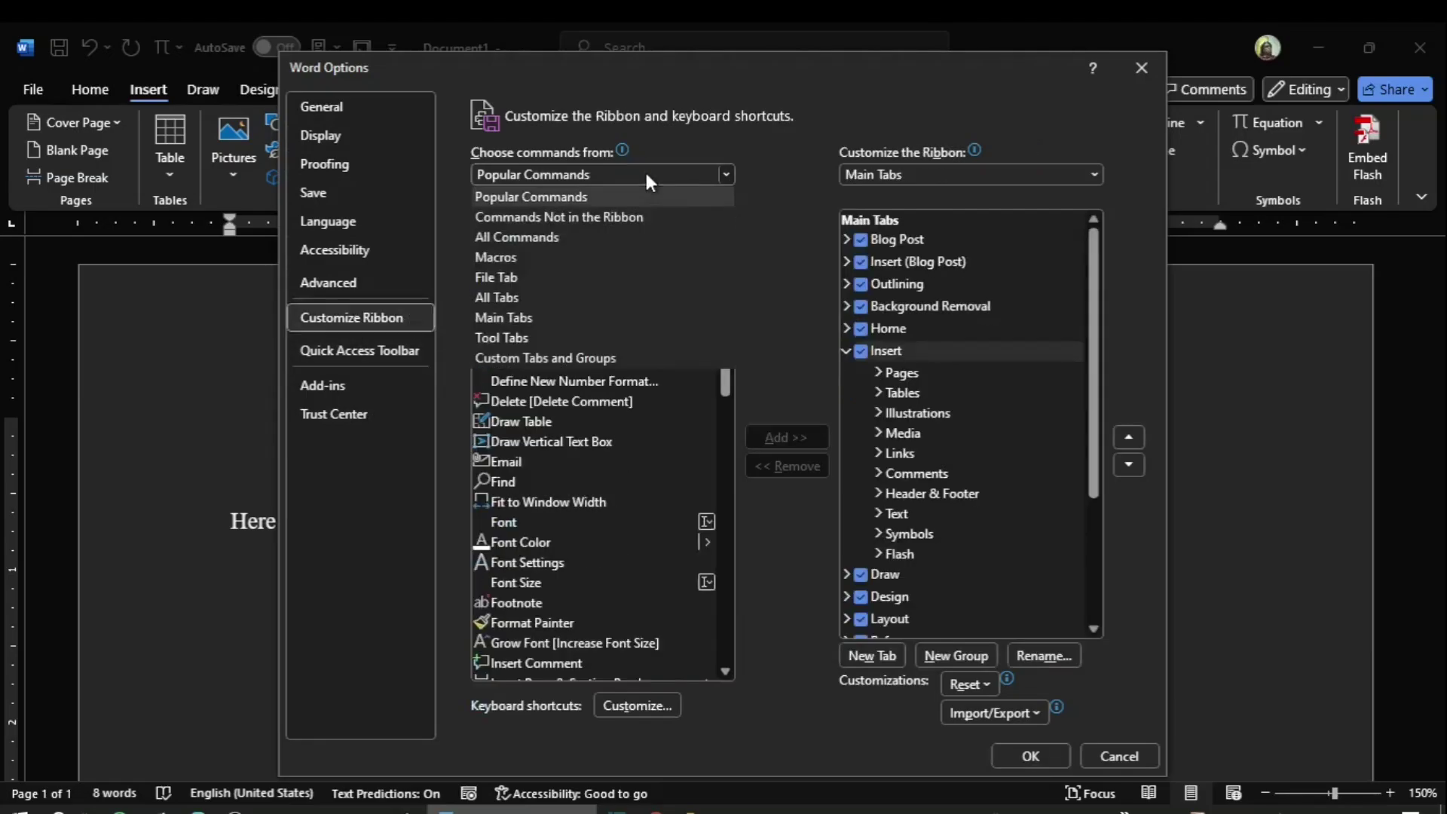
click(544, 240)
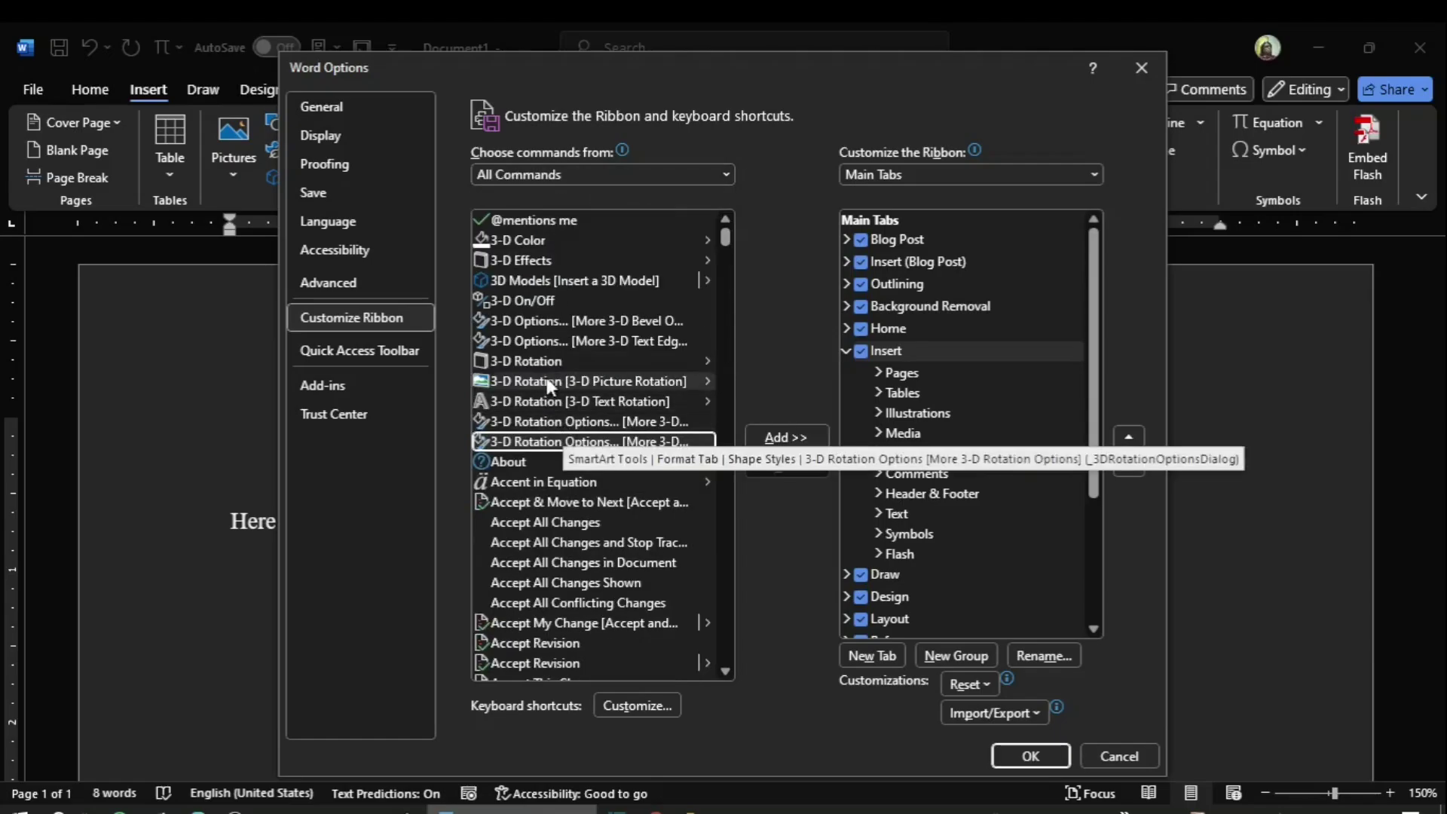
- Scroll the All Commands list down to the I entries and select Ink Equation
click(551, 382)
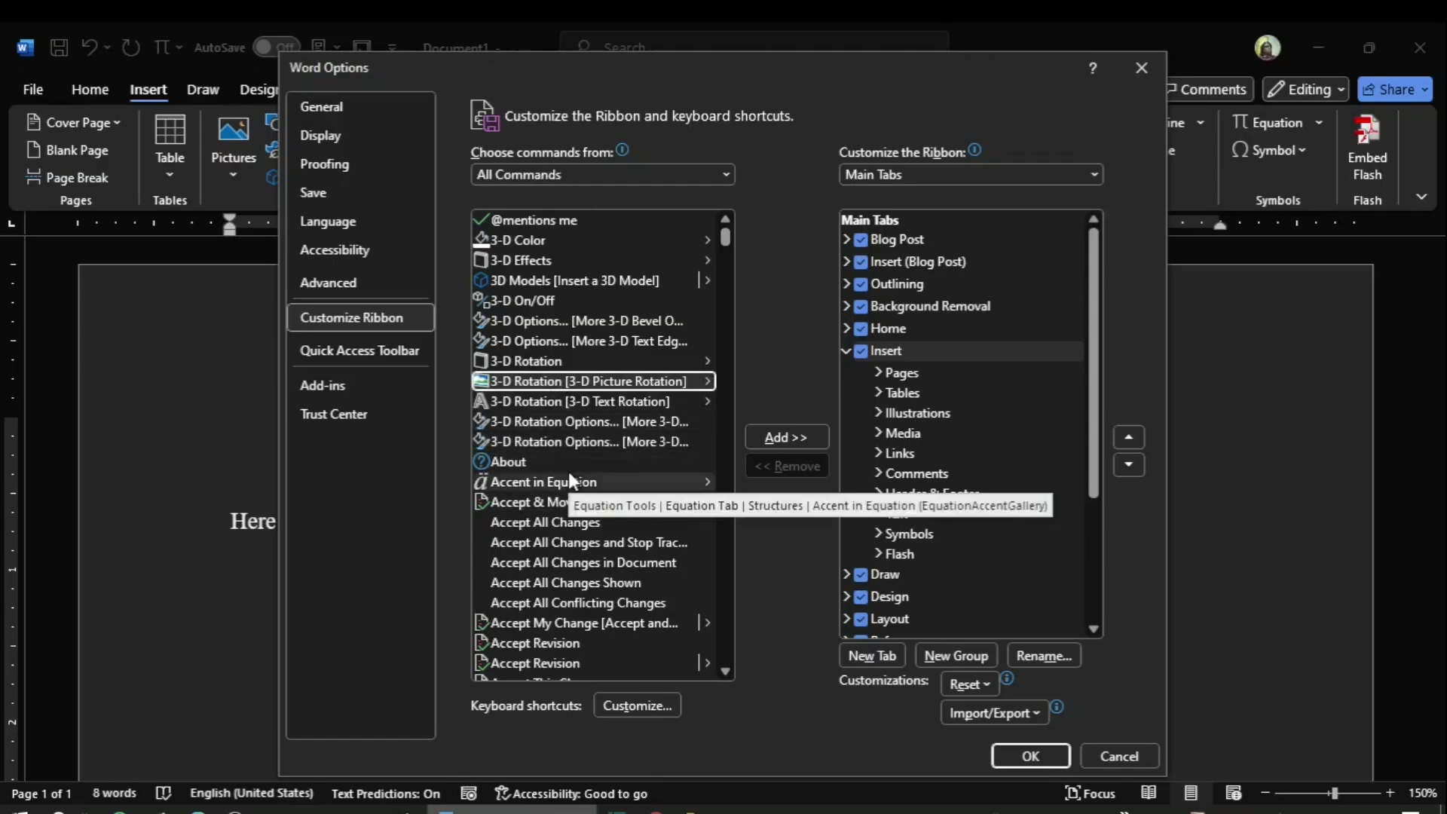
key(i)
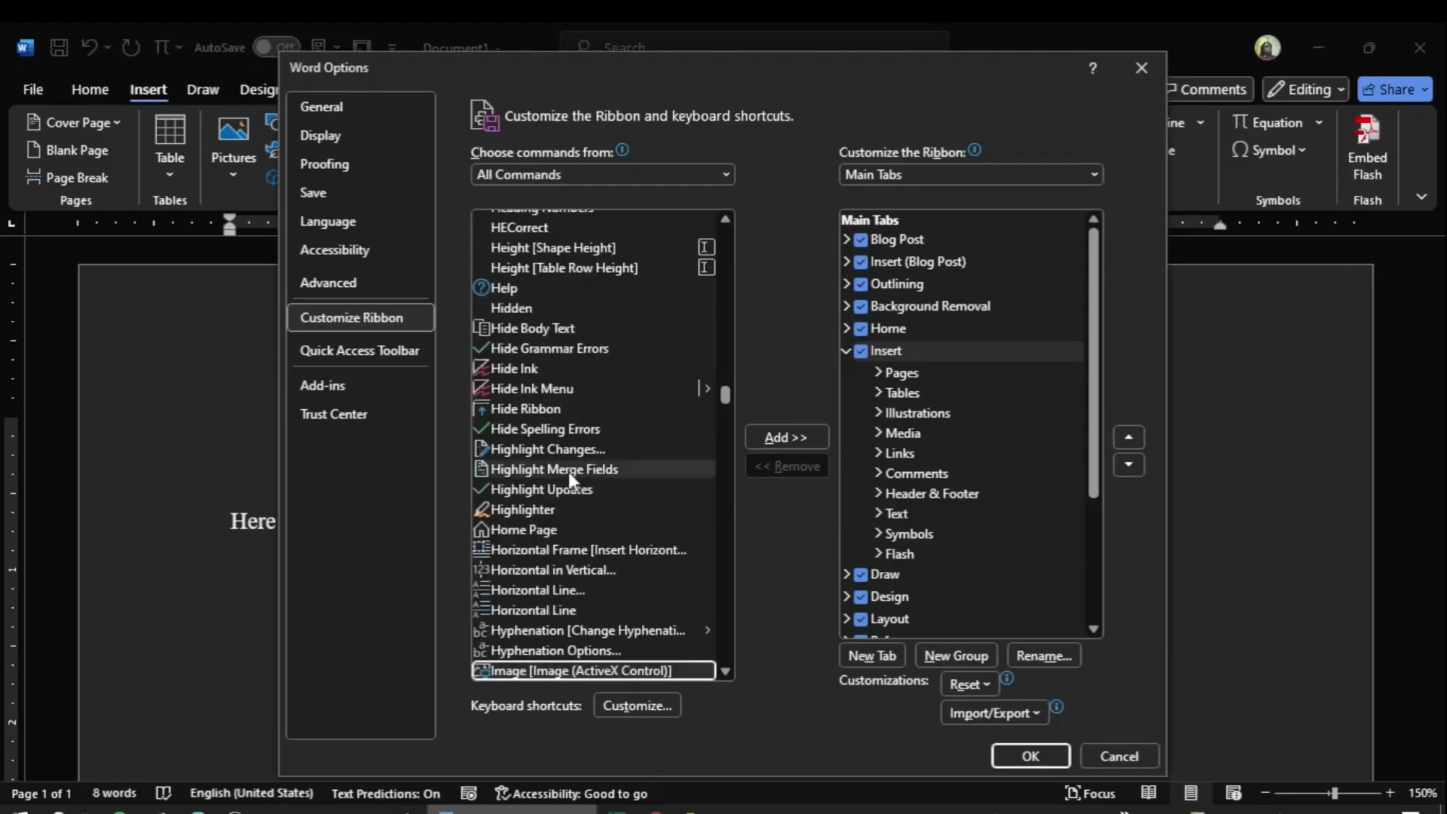
scroll(551, 592, down, 1)
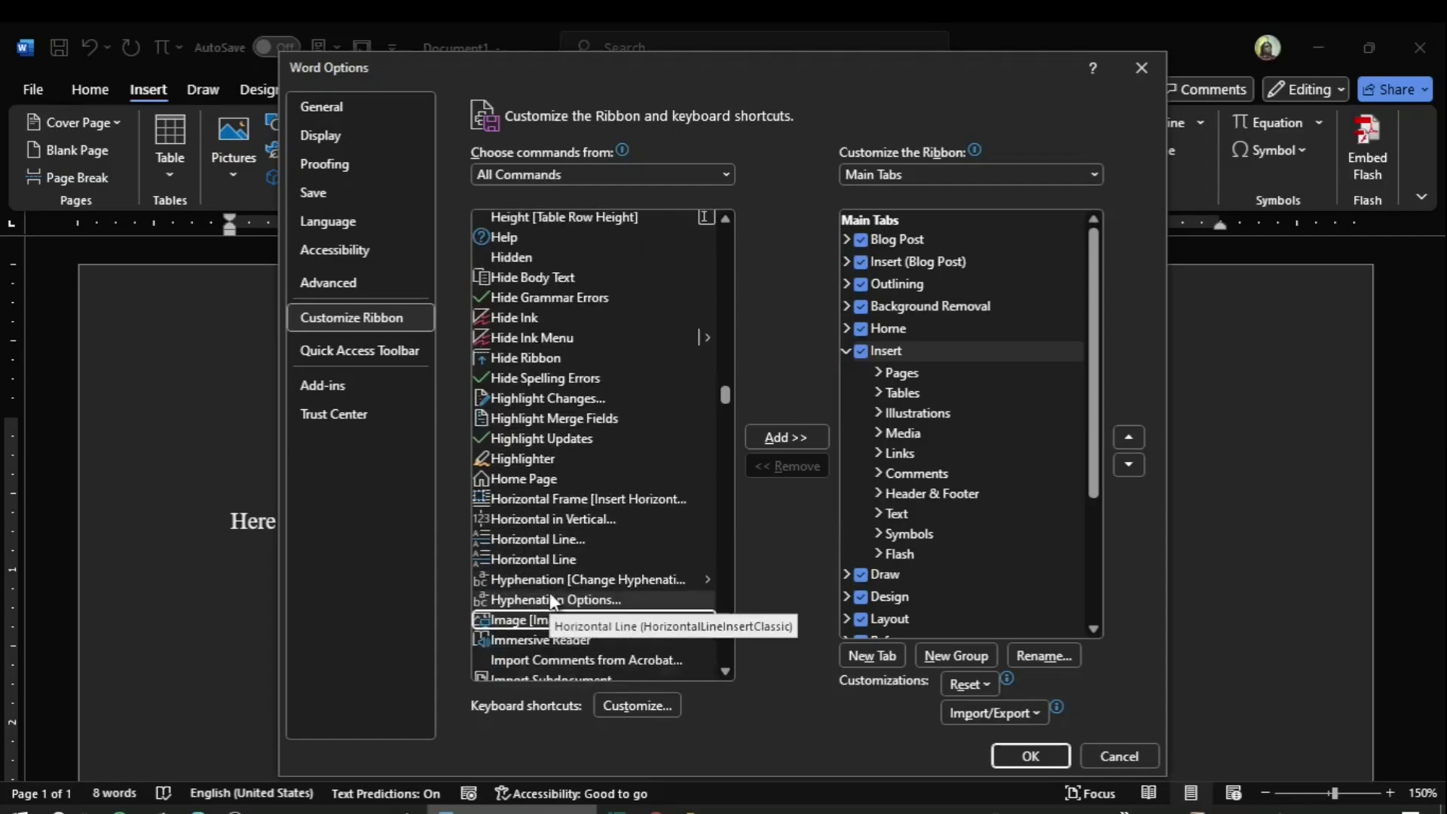
scroll(549, 593, down, 1)
scroll(550, 592, down, 2)
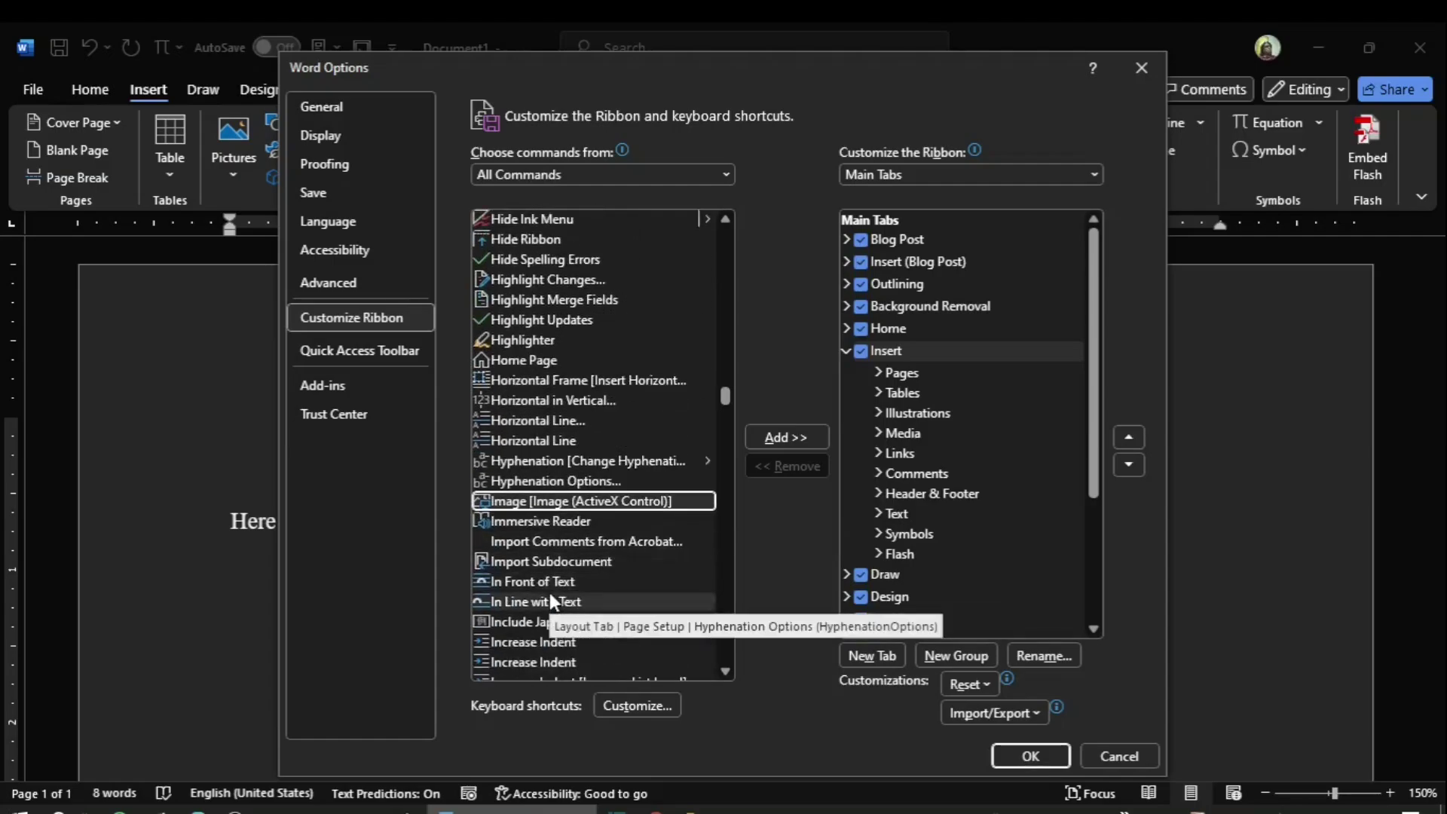
scroll(550, 593, down, 4)
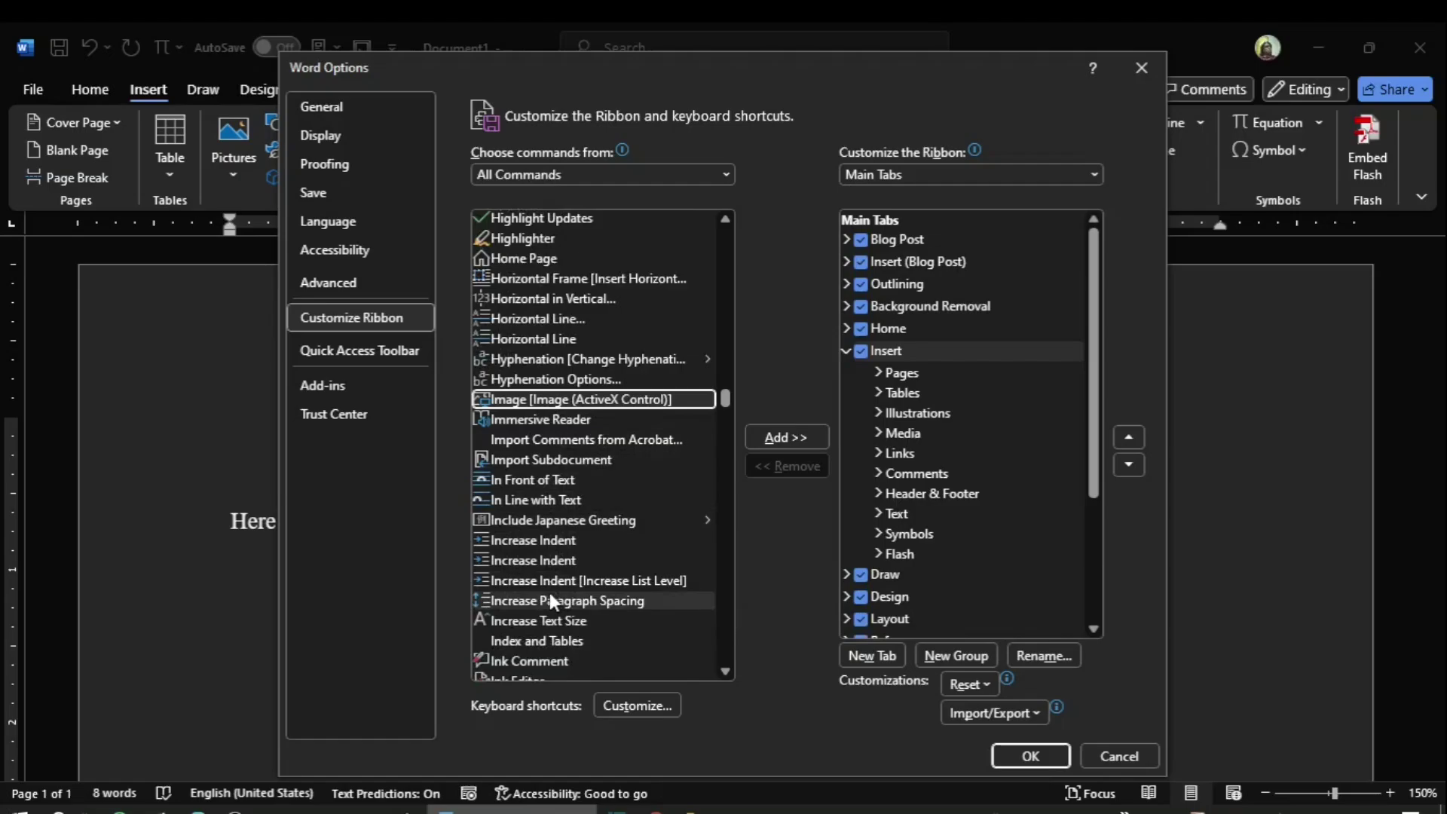
scroll(550, 593, down, 2)
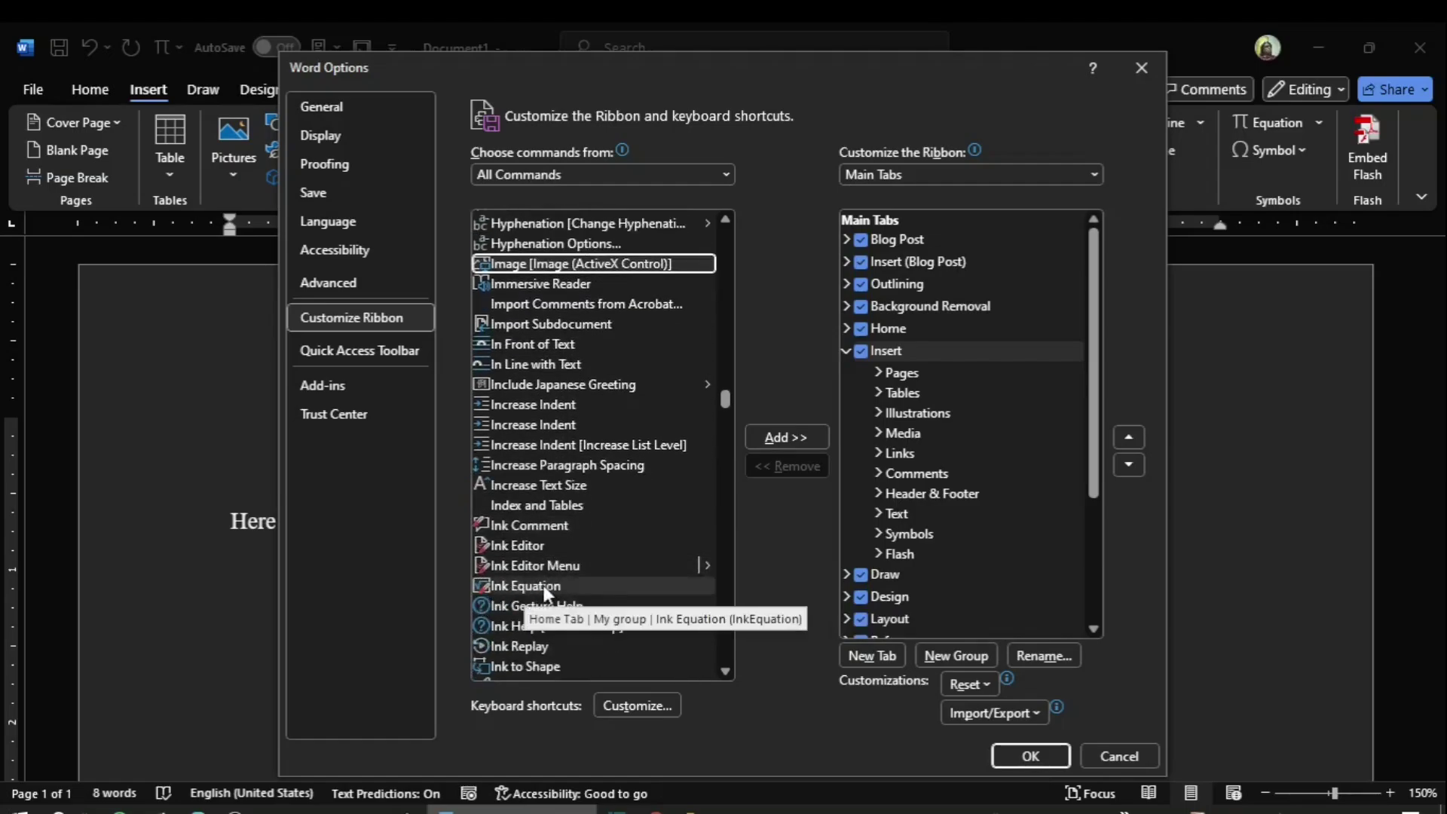
click(526, 587)
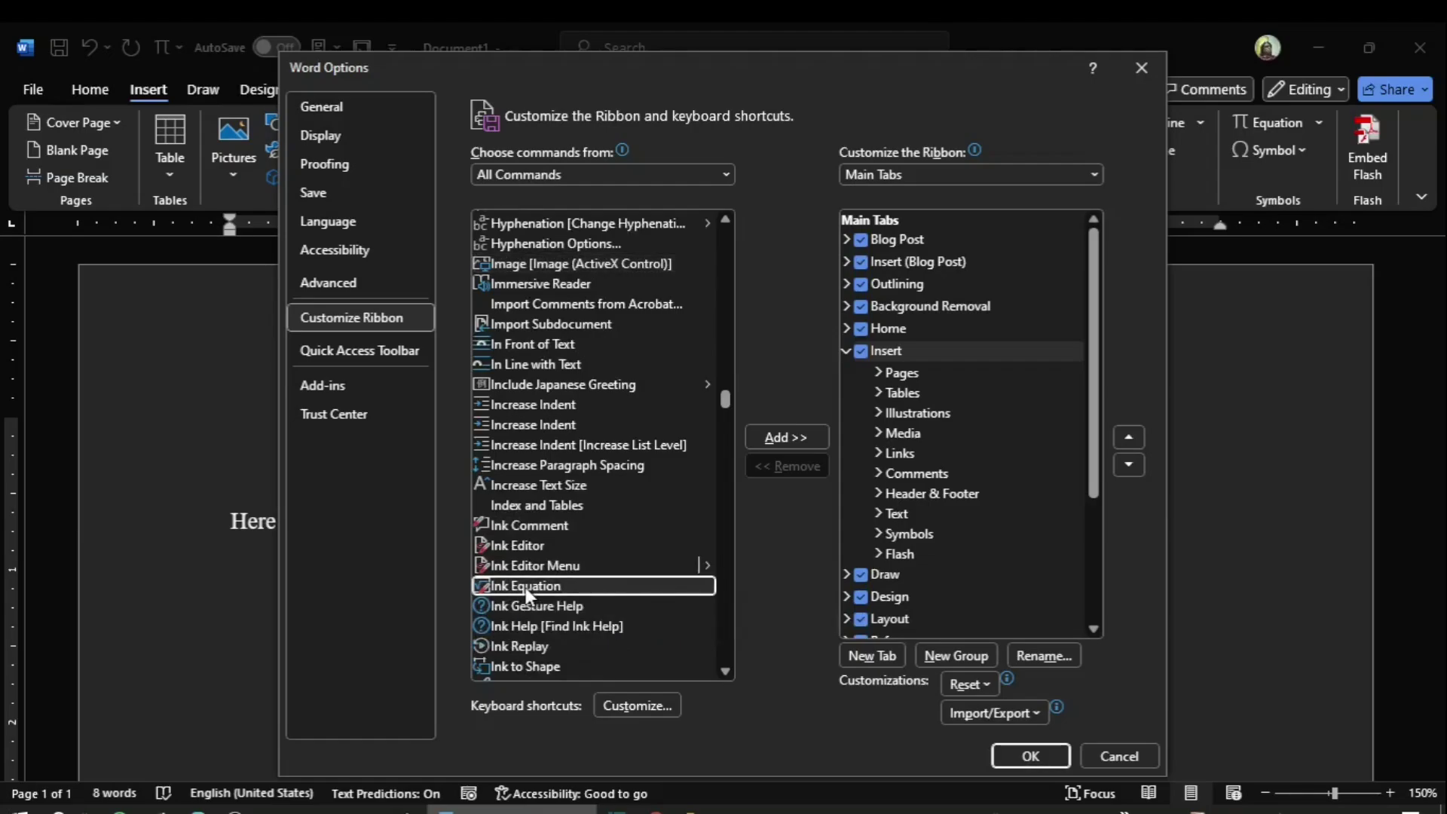
- Expand the Home tab under Main Tabs and add a New Group (Custom) after Add-ins
key(Tab)
key(Up)
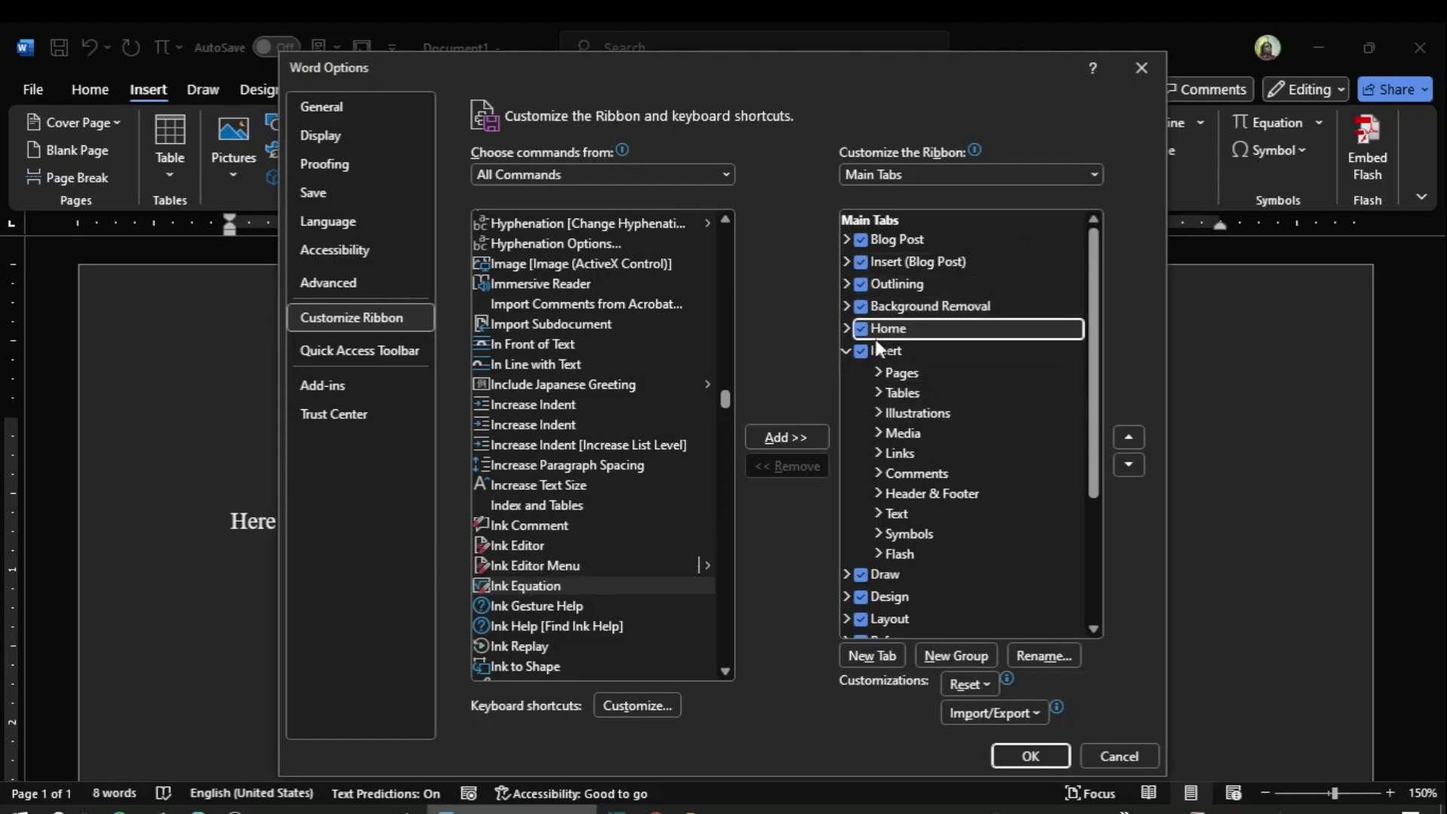
click(847, 351)
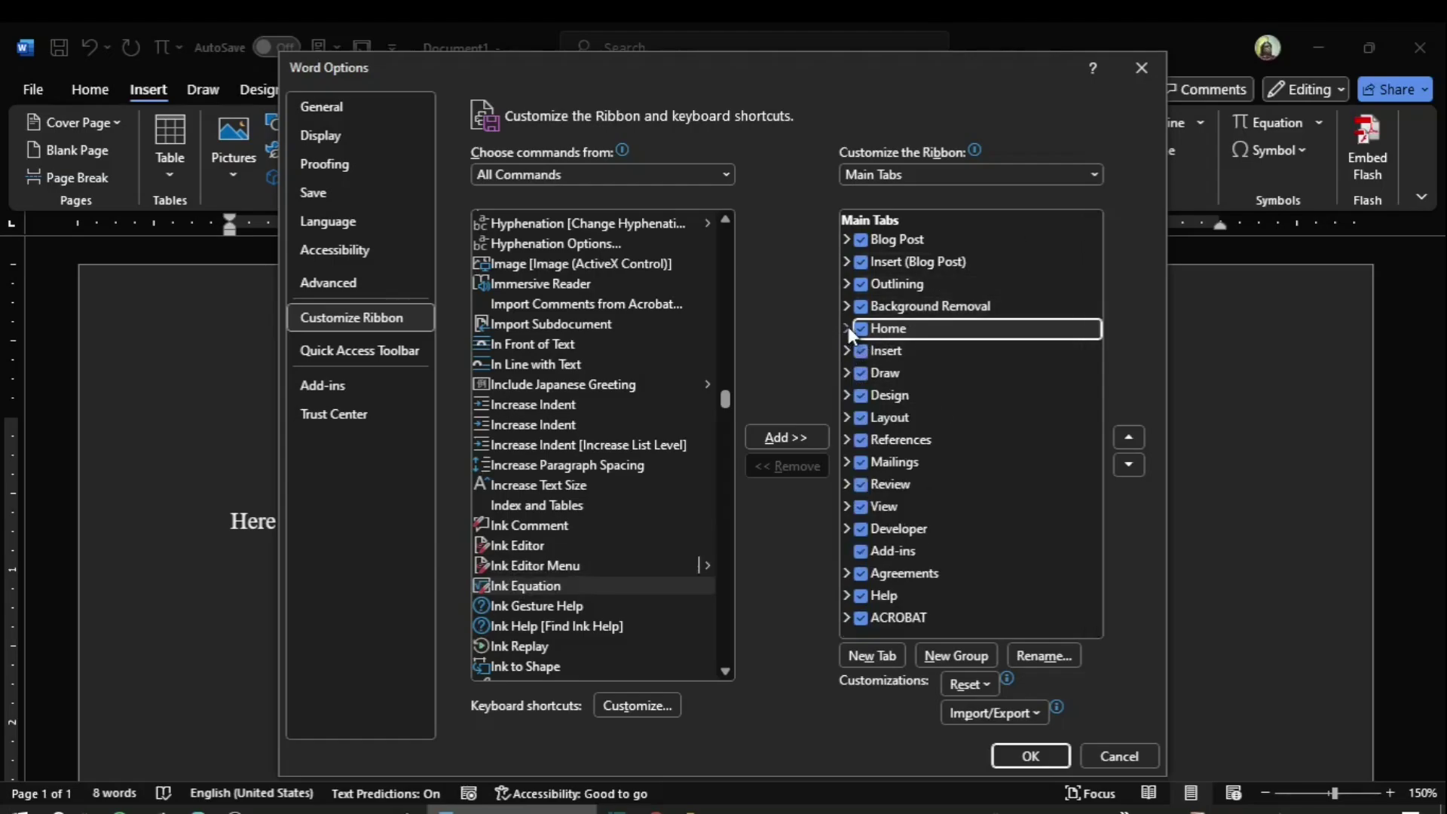
key(shift+Tab)
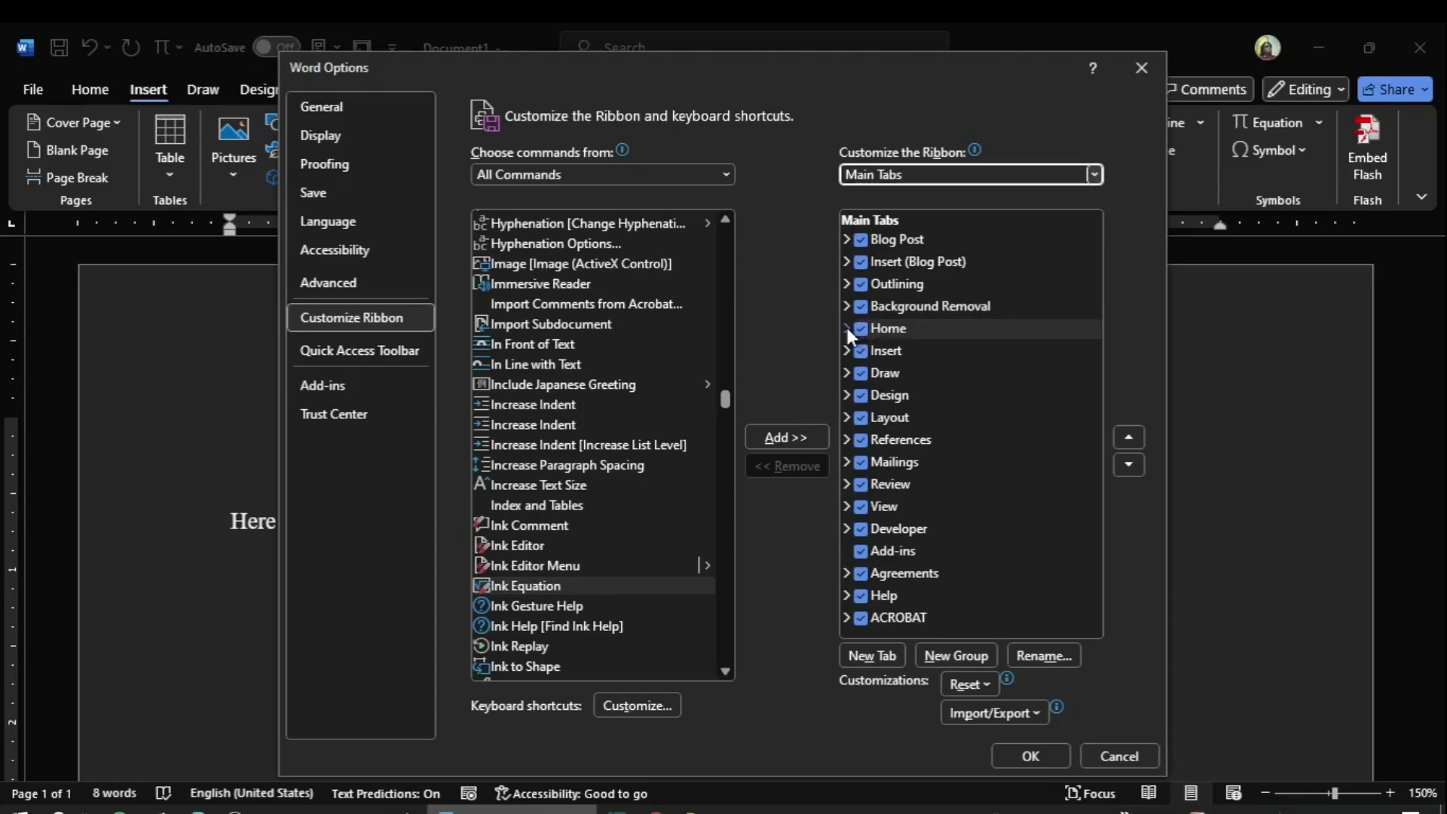
click(847, 328)
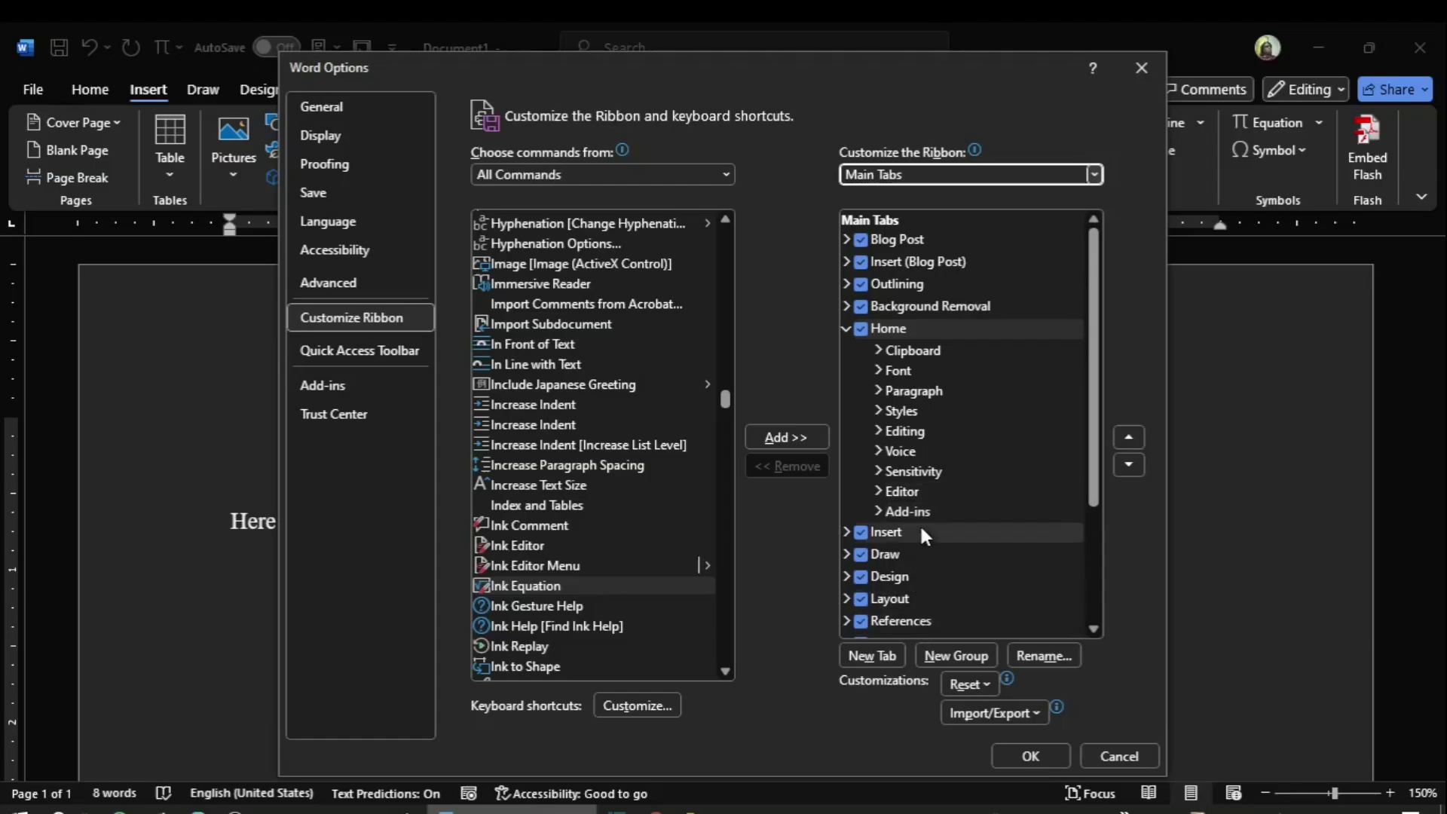
click(946, 654)
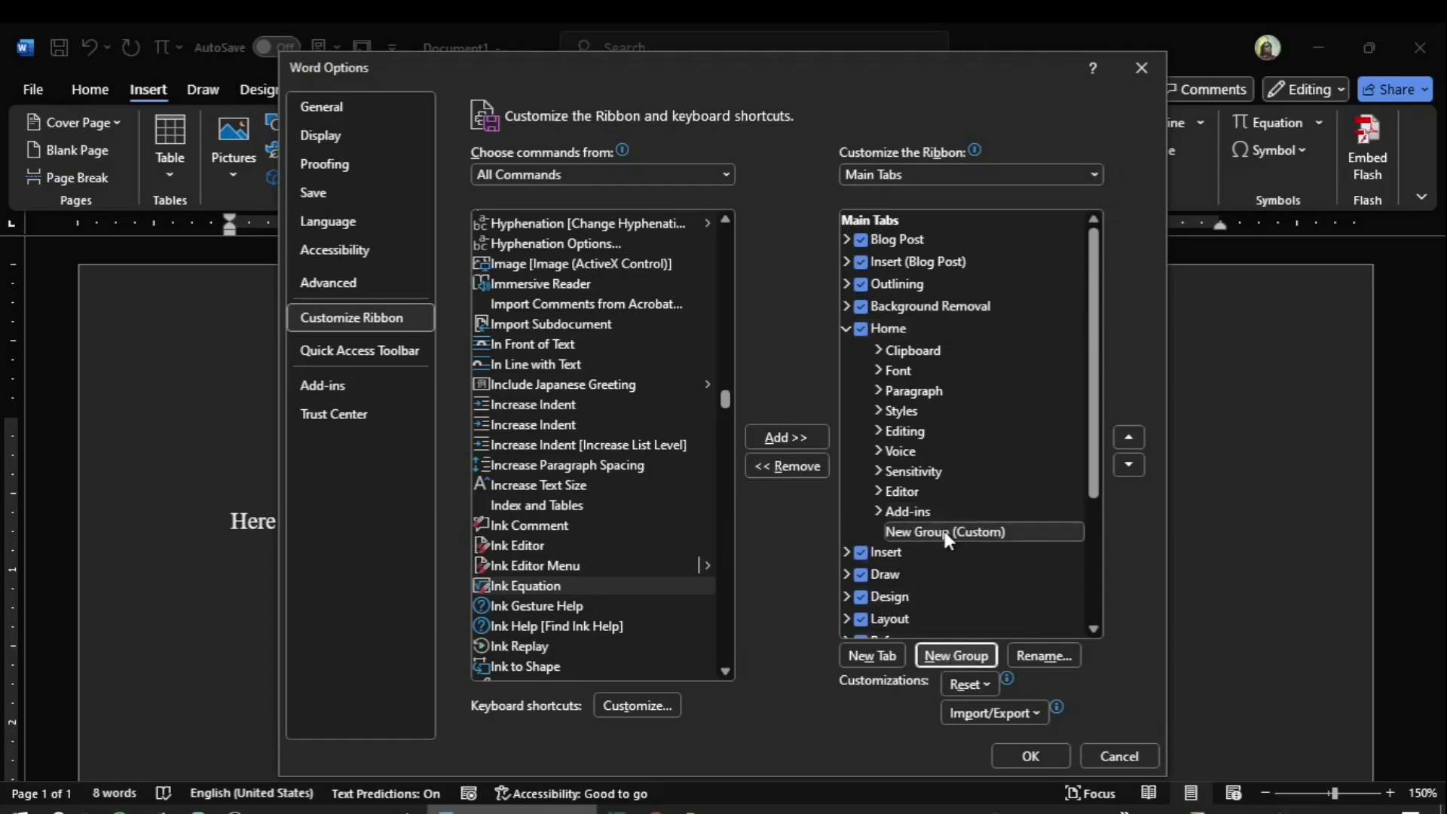
- Give the new Home group the display name 'My commands'
click(1045, 656)
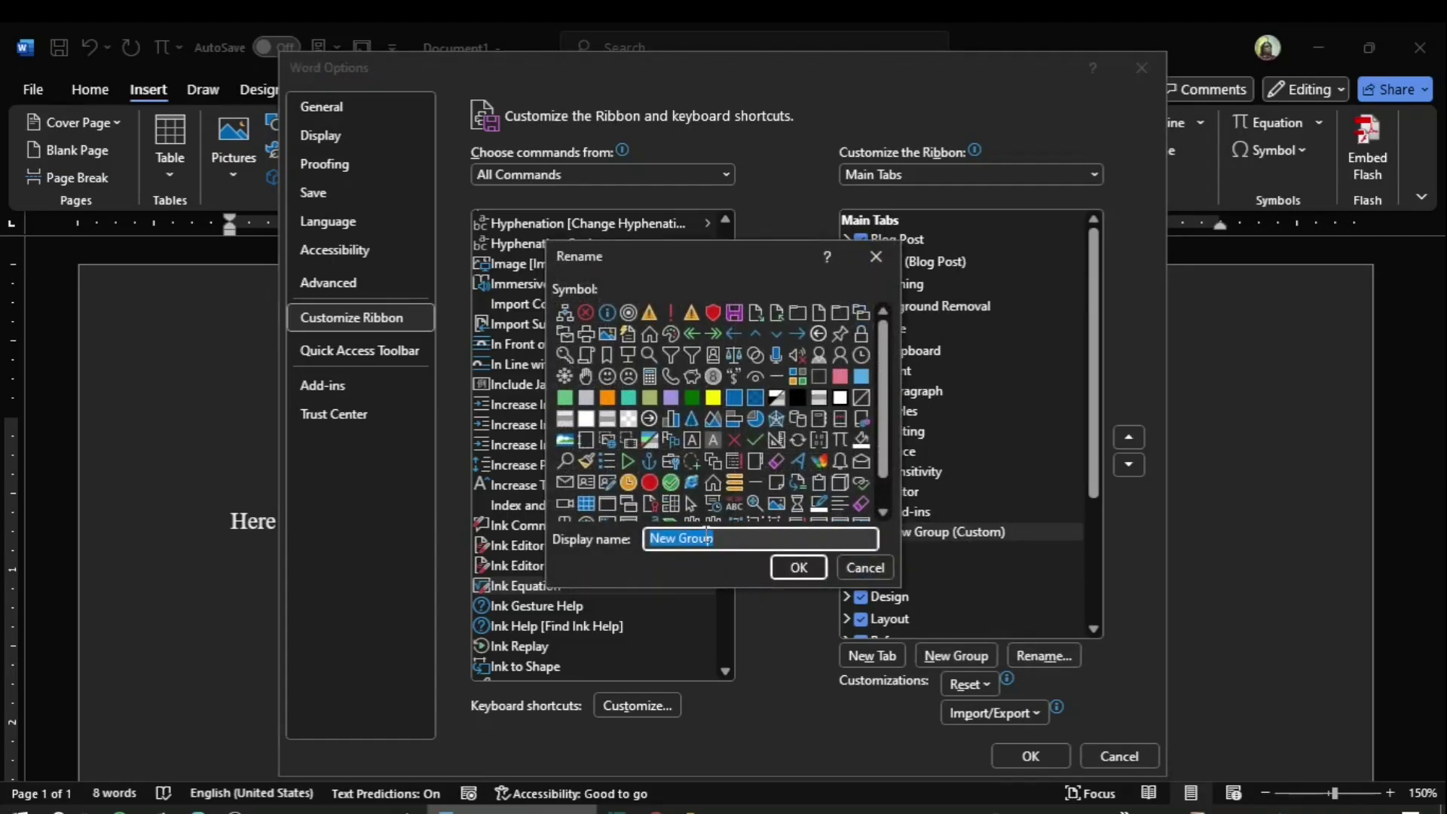
text(My commands)
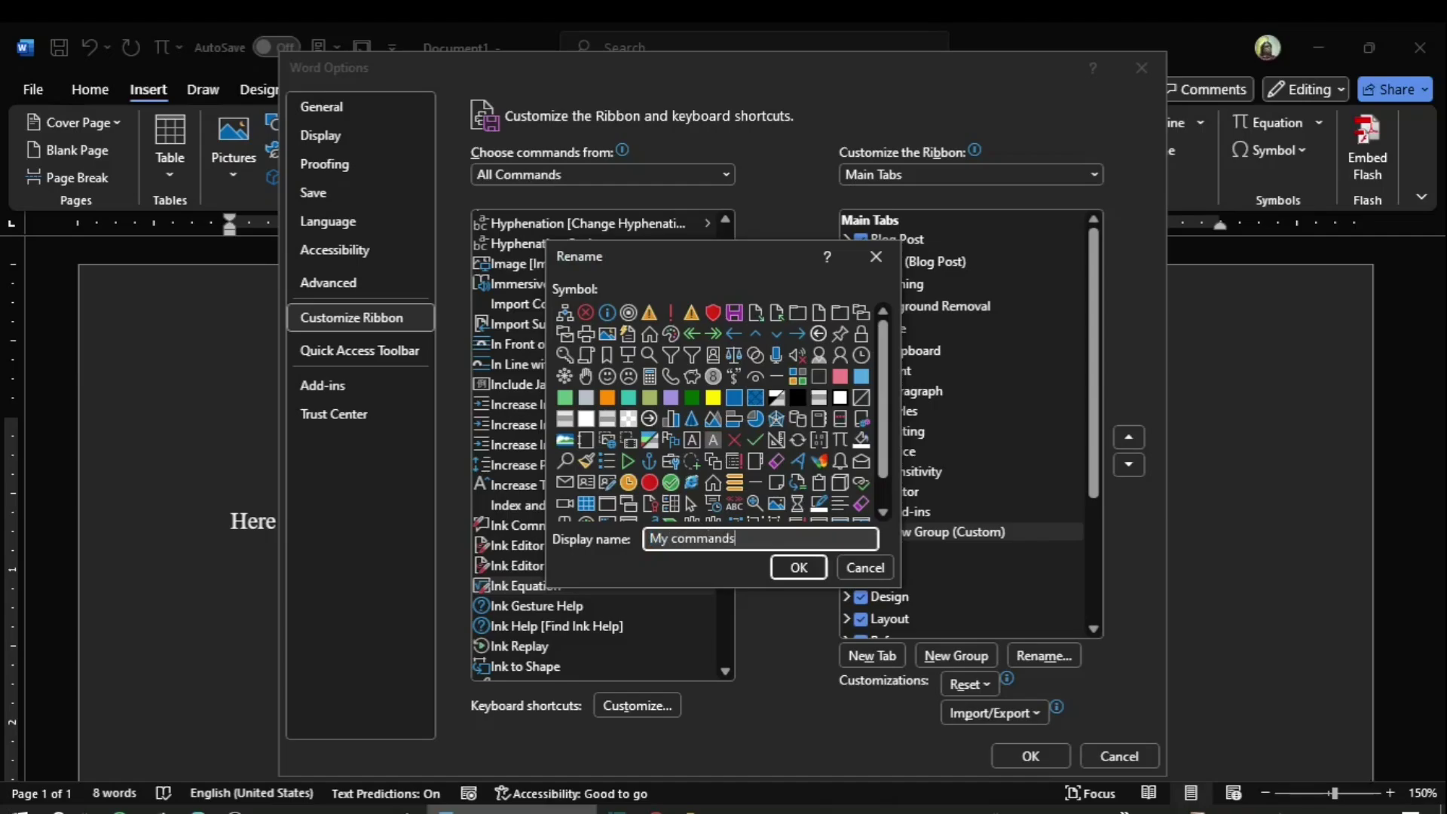
click(797, 570)
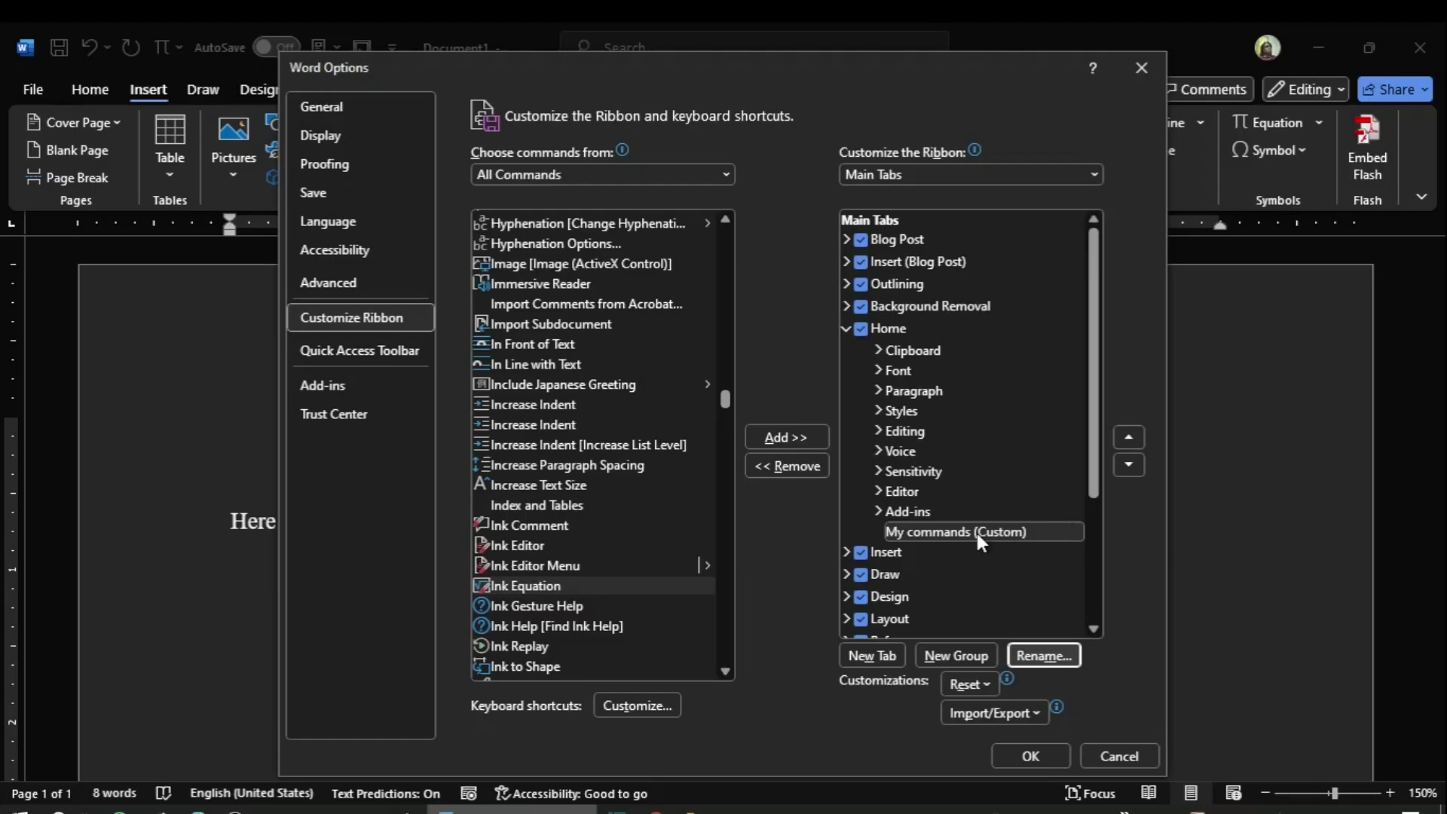
- Add the Ink Equation command from All Commands into the My commands (Custom) group
click(539, 585)
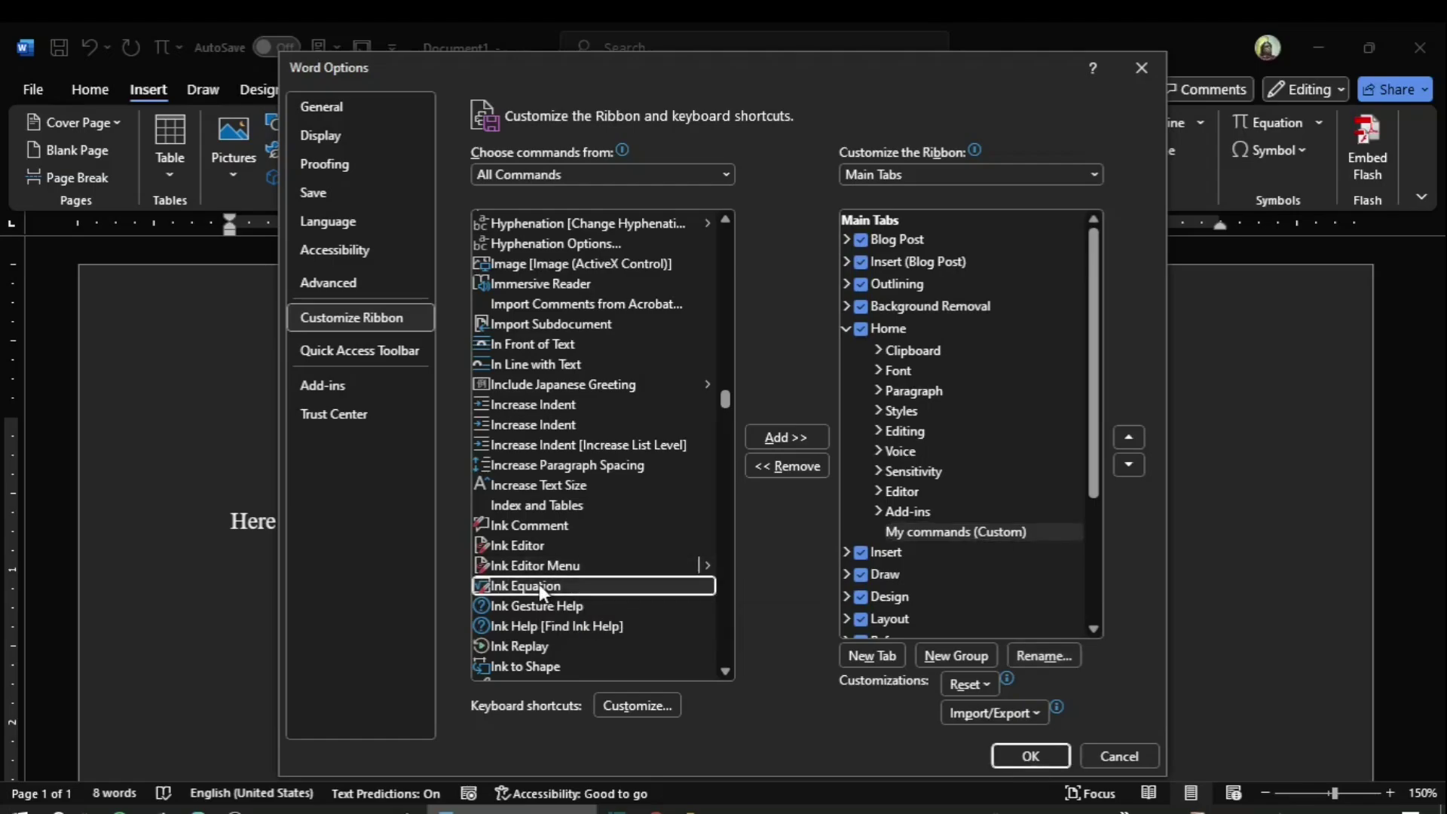
click(787, 437)
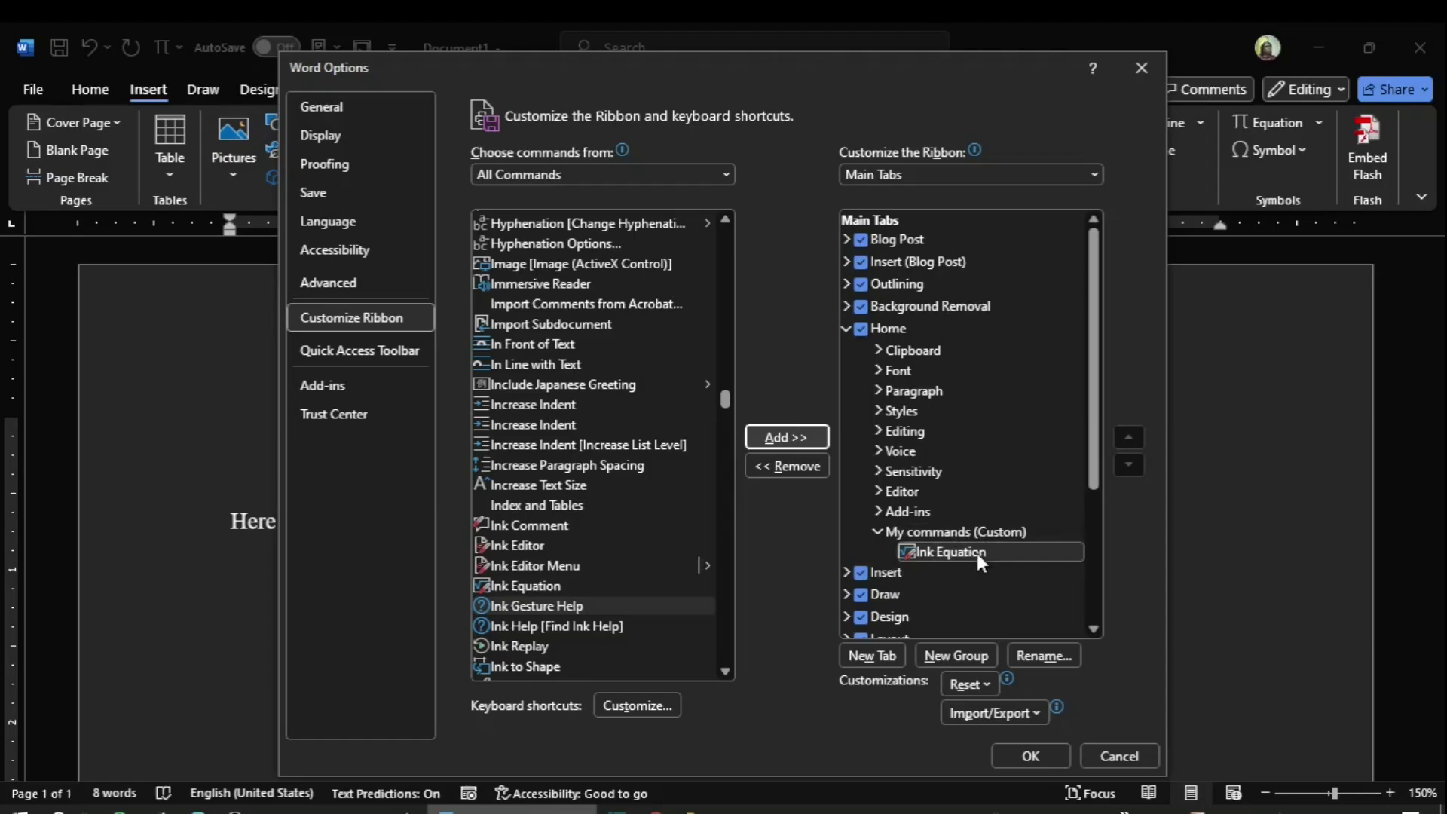
- Apply the ribbon changes, then use Ink Equation from My commands to insert x + y = c after 'Here it goes'
click(1027, 755)
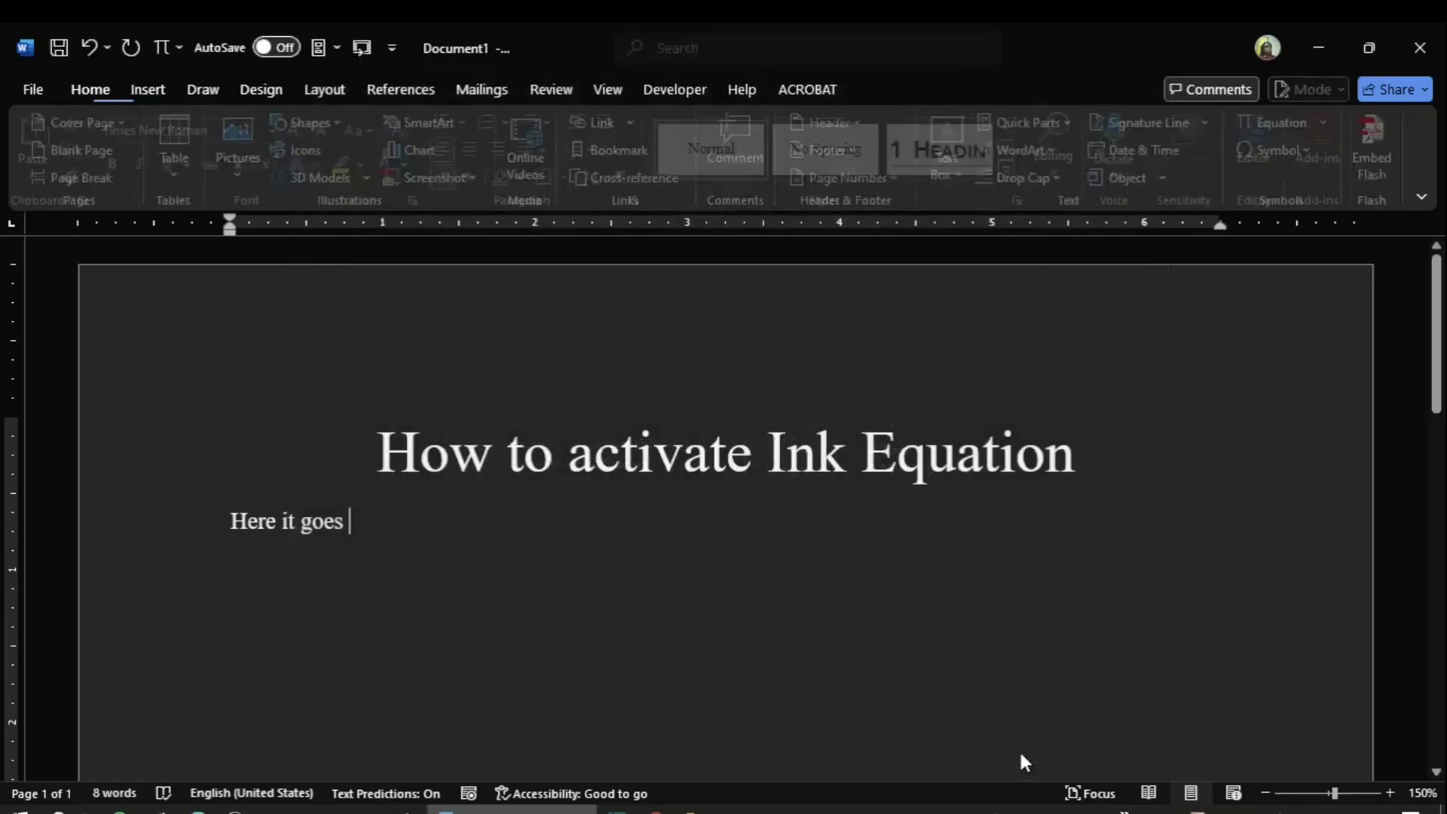
click(99, 89)
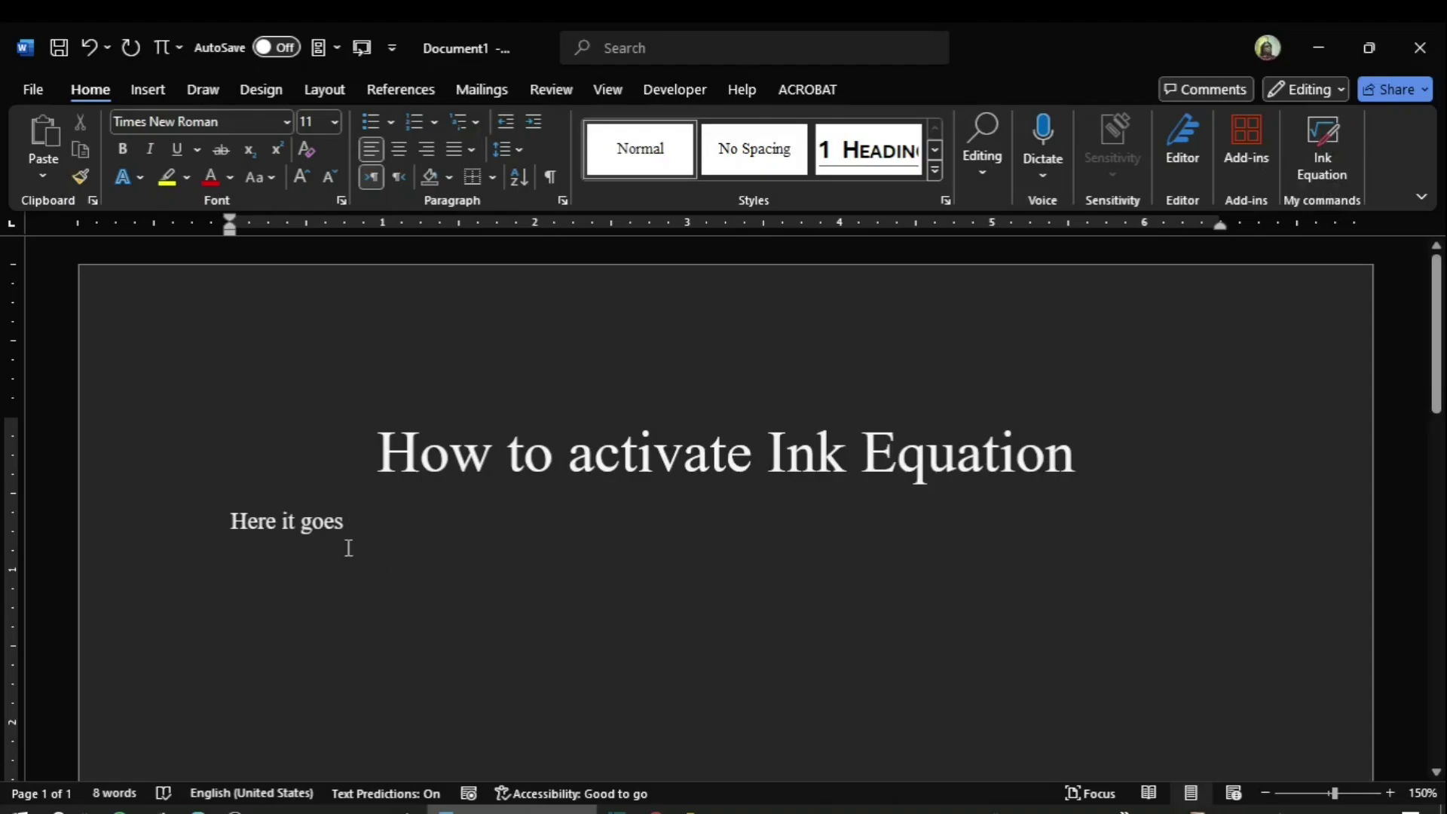
click(1319, 144)
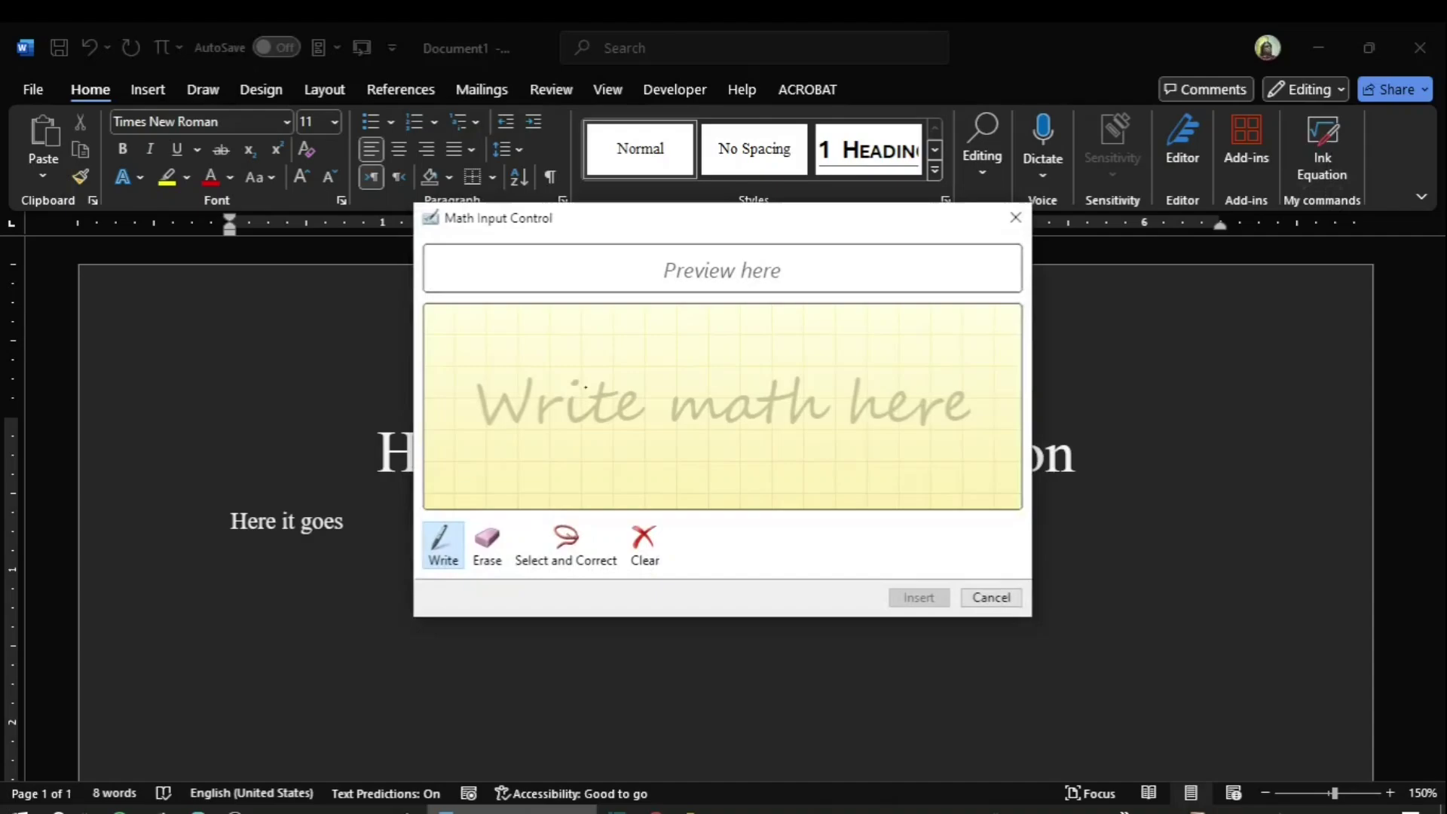
mouse_move(580, 399)
mouse_down()
mouse_move(585, 425)
mouse_move(723, 403)
mouse_move(715, 458)
mouse_move(709, 422)
mouse_move(820, 404)
mouse_move(823, 426)
mouse_move(872, 427)
mouse_up()
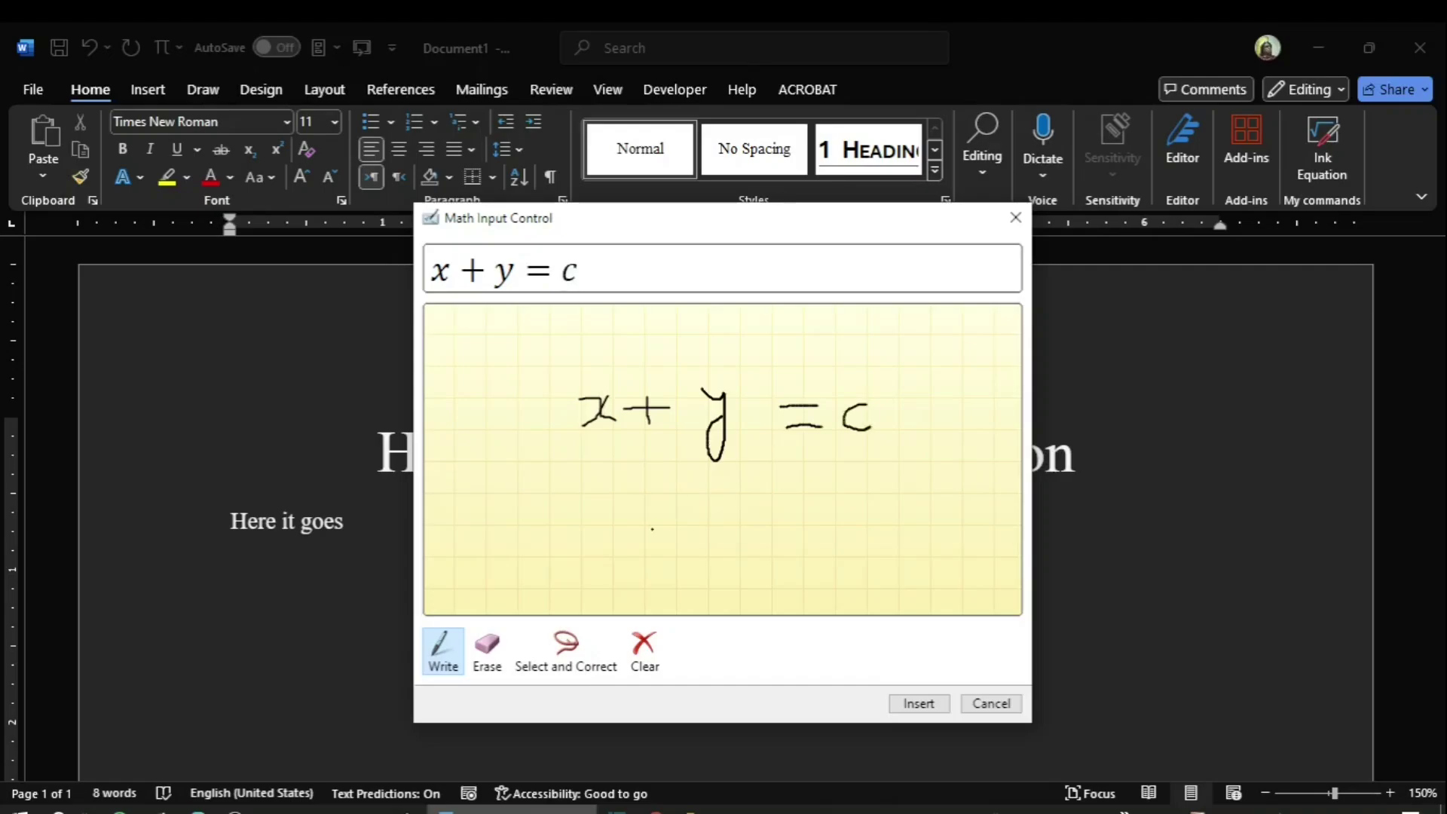
click(915, 702)
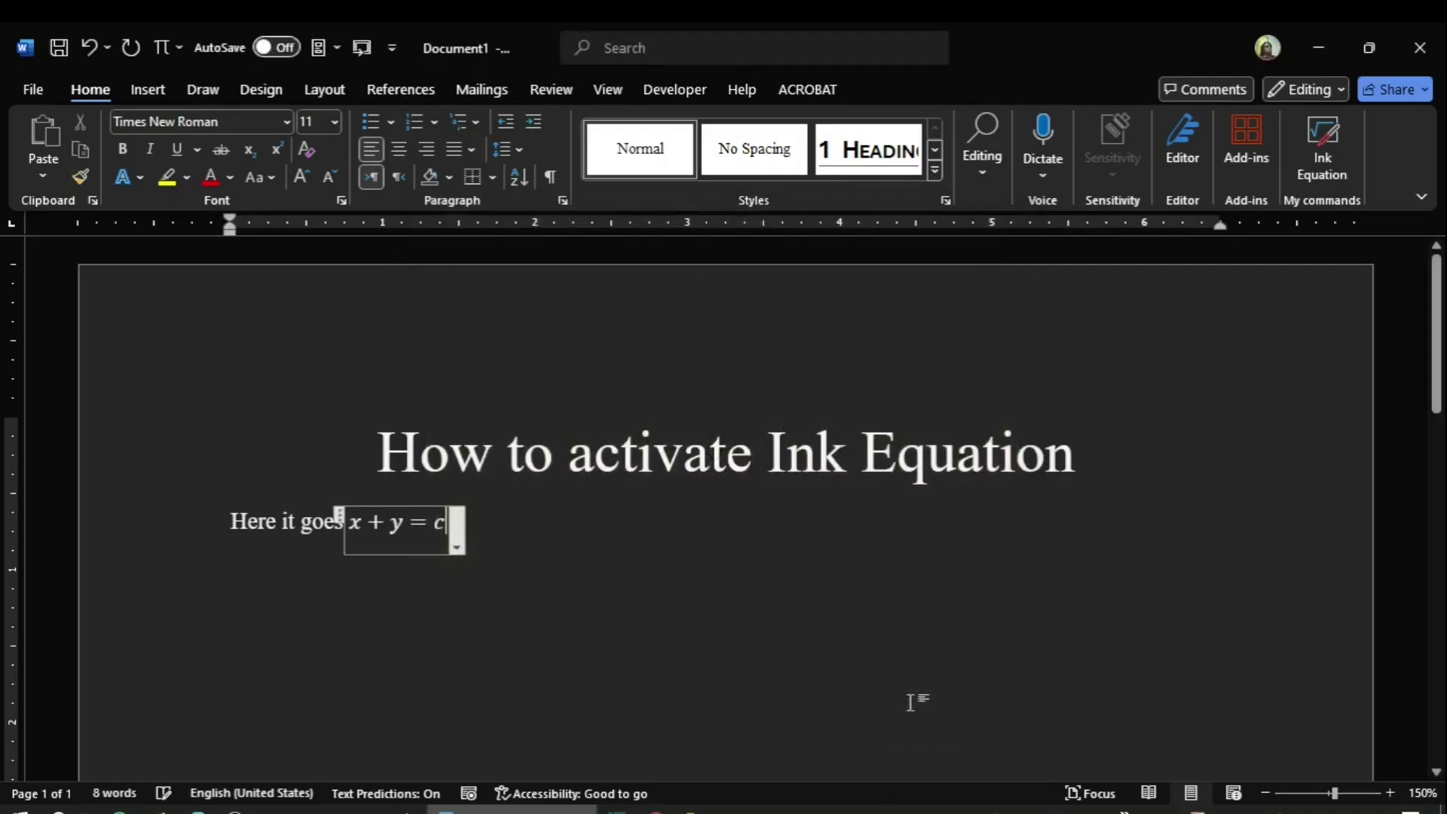
click(483, 521)
key(Return)
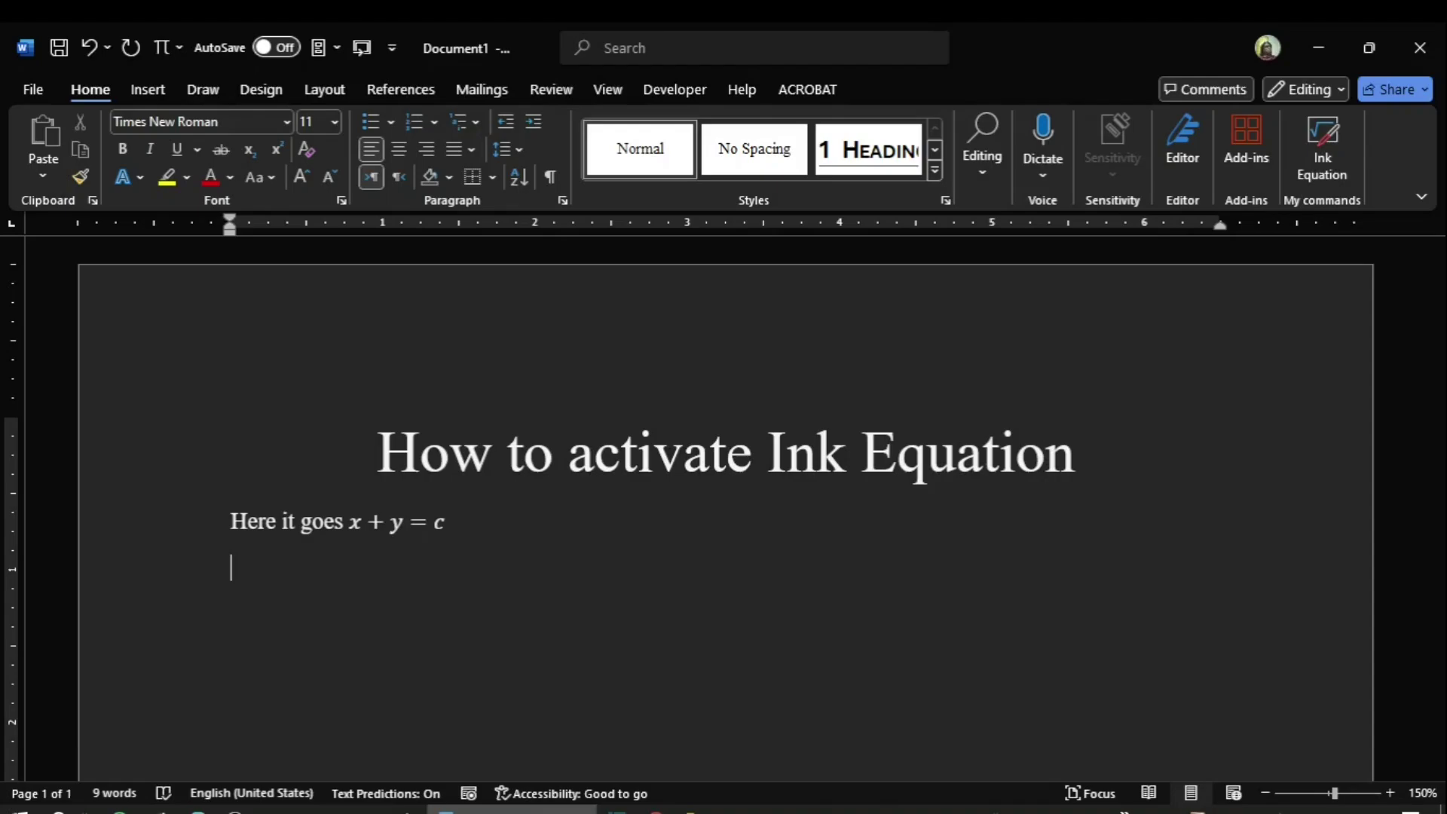
- Handwrite ax + by = G in the Ink Equation pad, insert it on its own line, and return to Home
click(1307, 152)
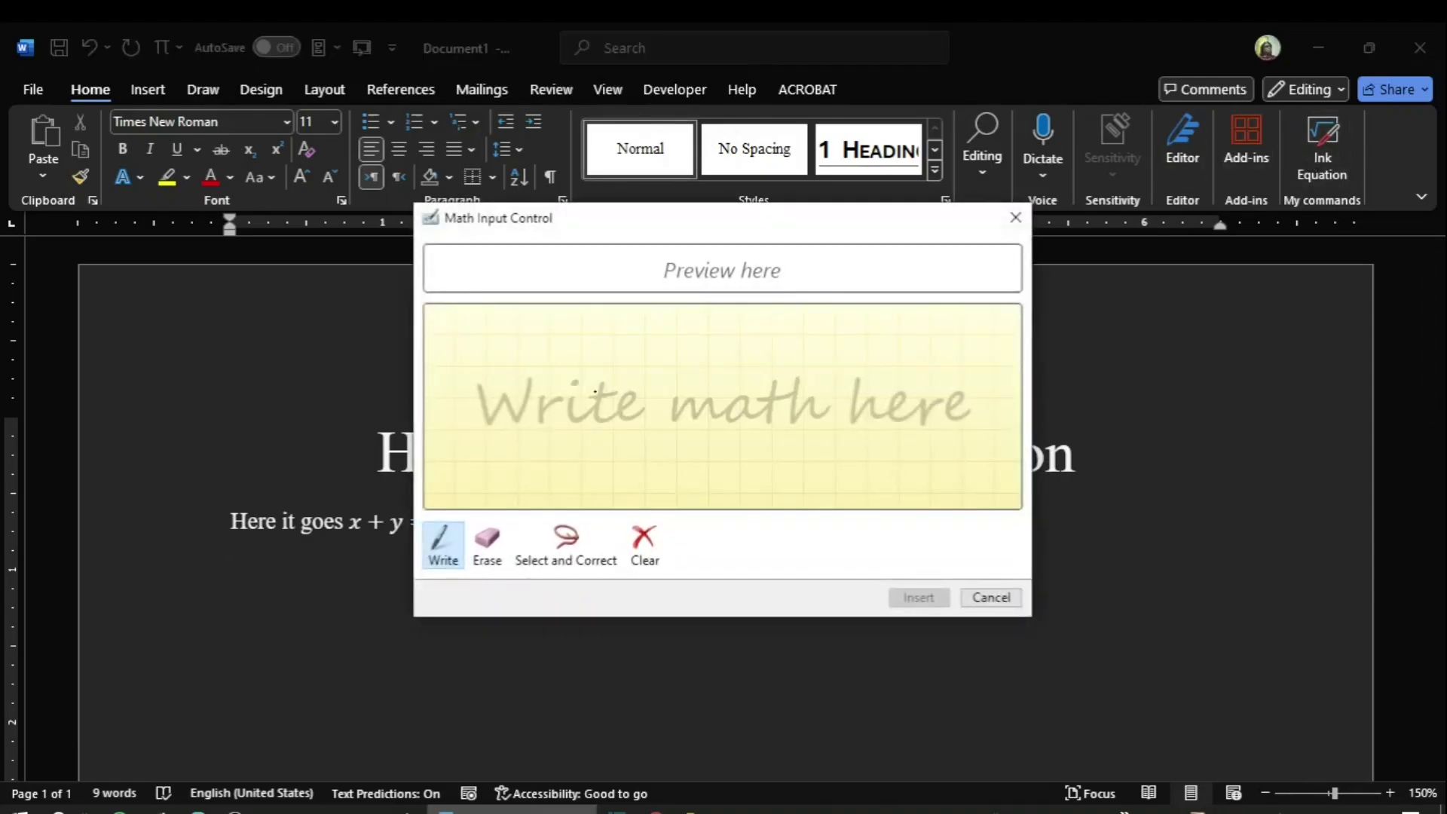
mouse_move(593, 391)
mouse_down()
mouse_move(589, 411)
mouse_move(635, 430)
mouse_move(695, 401)
mouse_move(682, 433)
mouse_up()
mouse_move(717, 372)
mouse_down()
mouse_move(718, 420)
mouse_move(768, 388)
mouse_move(766, 439)
mouse_move(753, 410)
mouse_move(820, 403)
mouse_move(821, 418)
mouse_up()
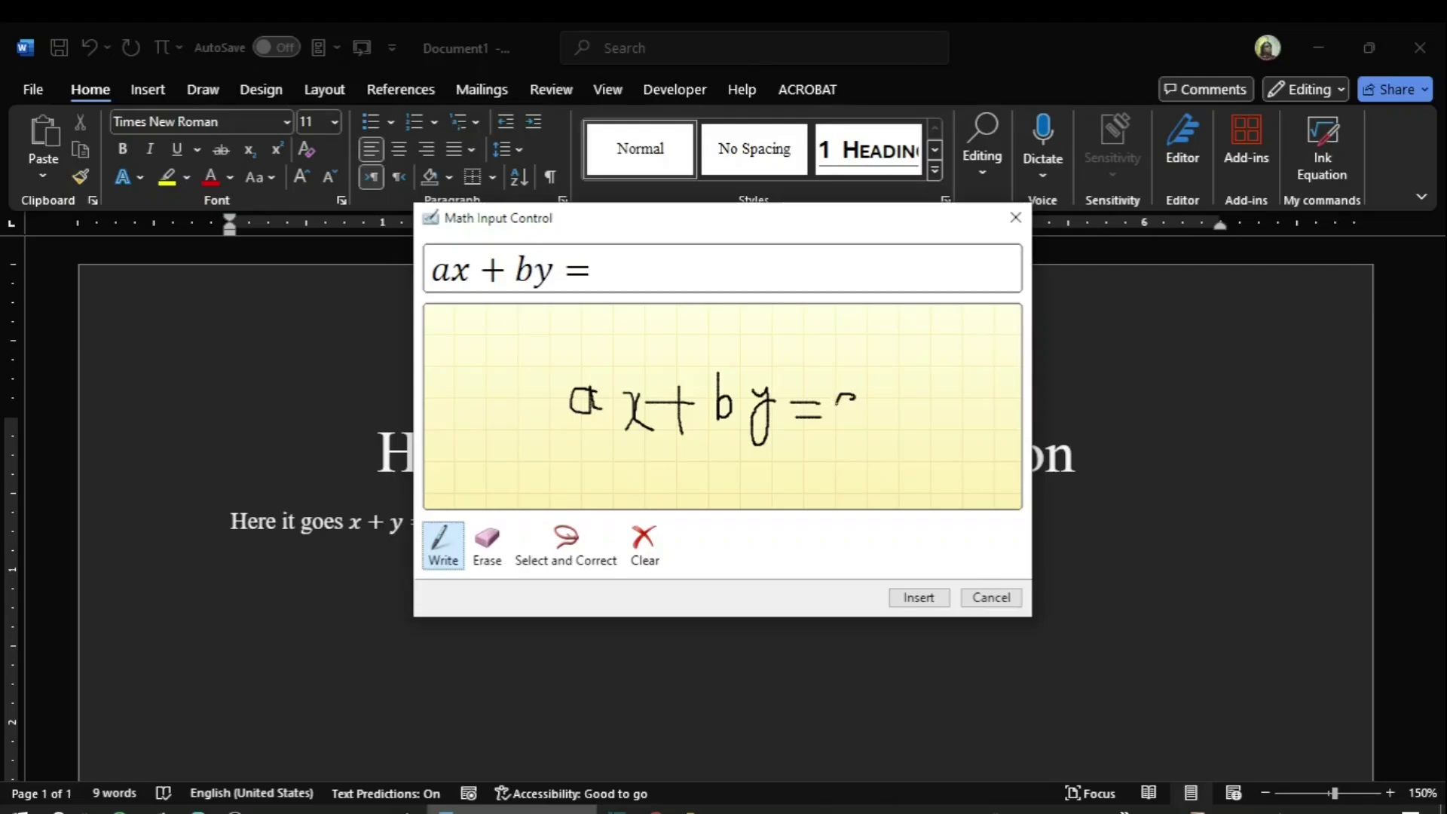
drag(836, 405, 868, 431)
click(932, 597)
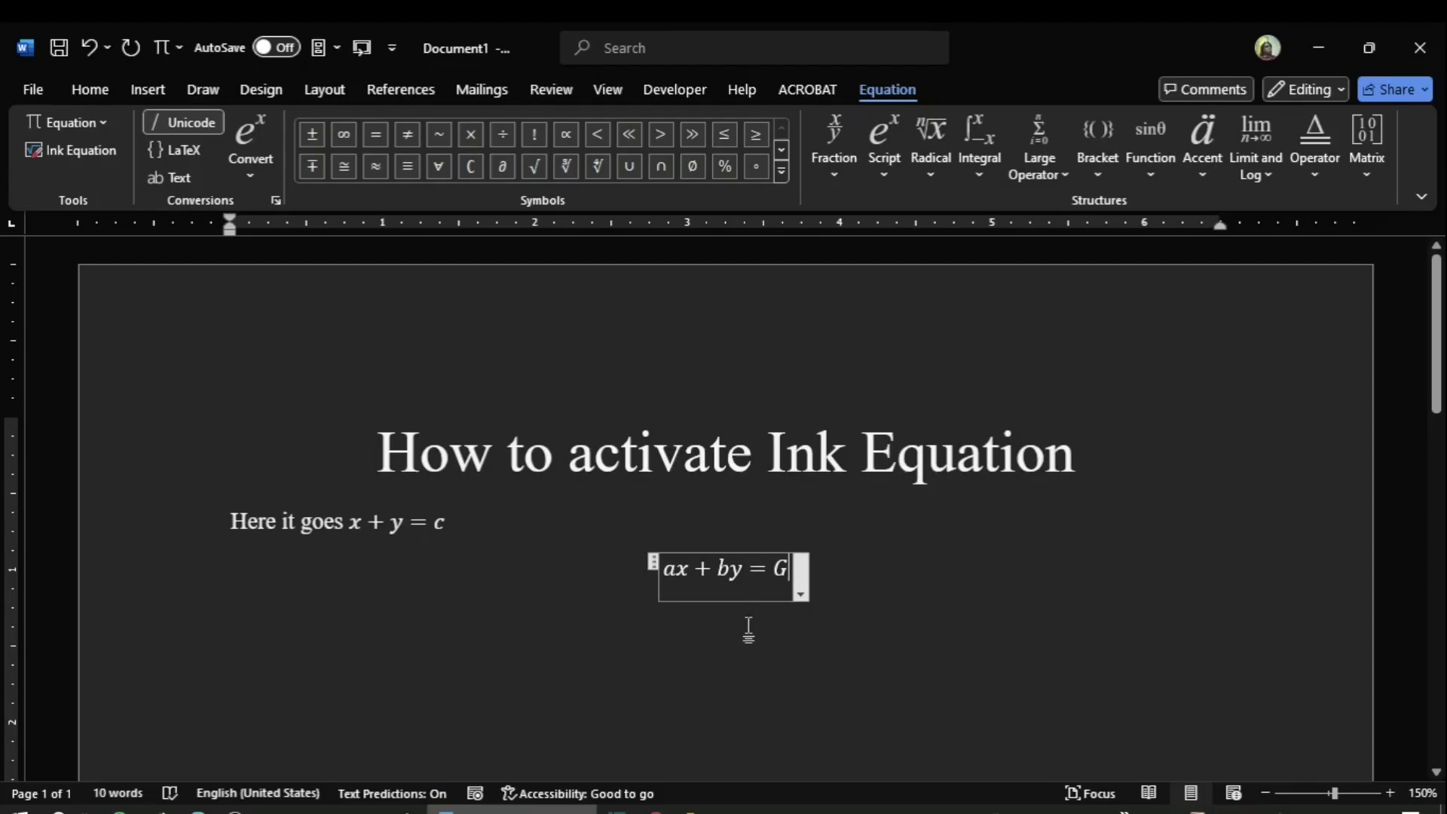
key(Left)
key(Left)
key(Left)
click(91, 89)
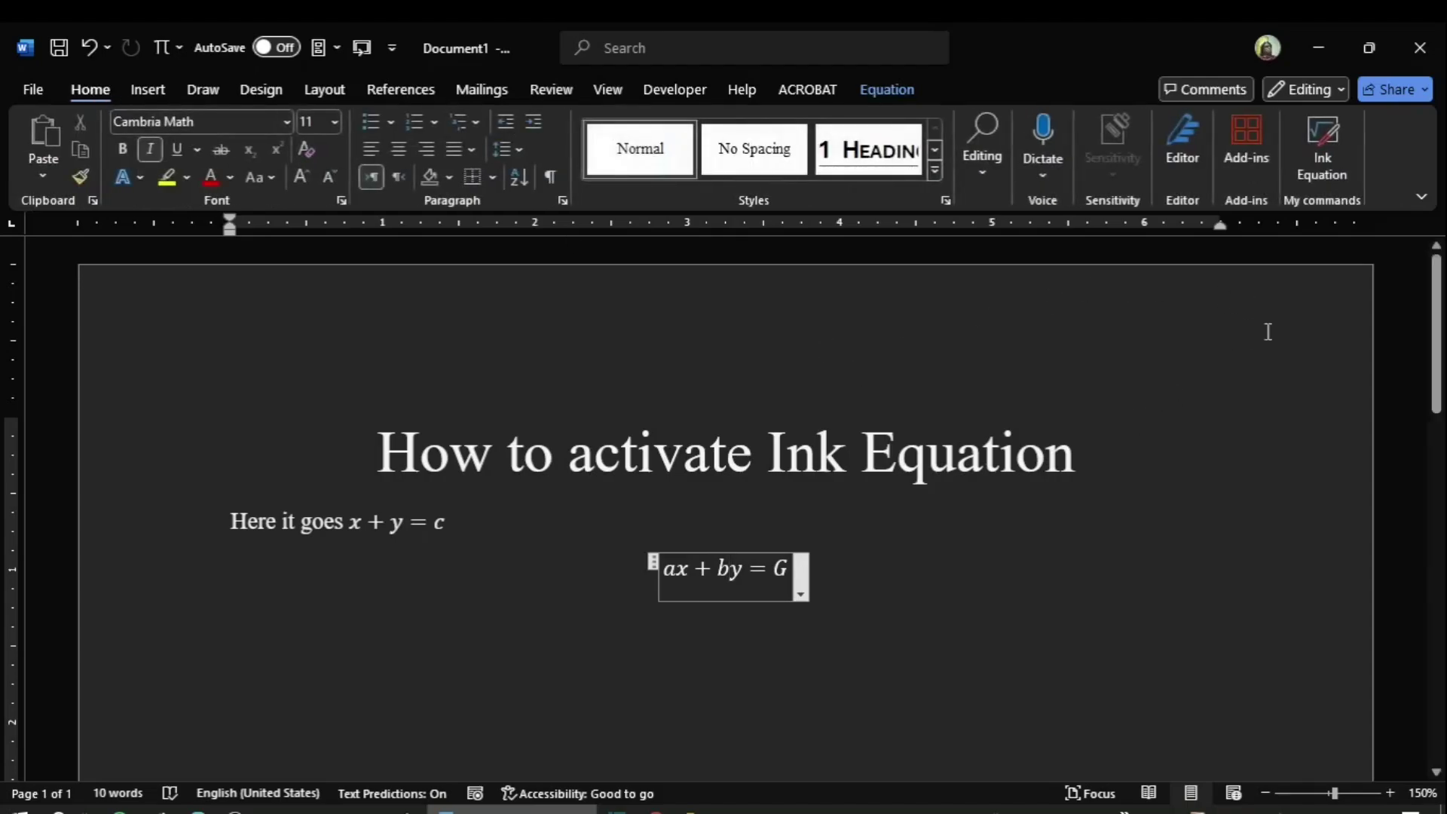